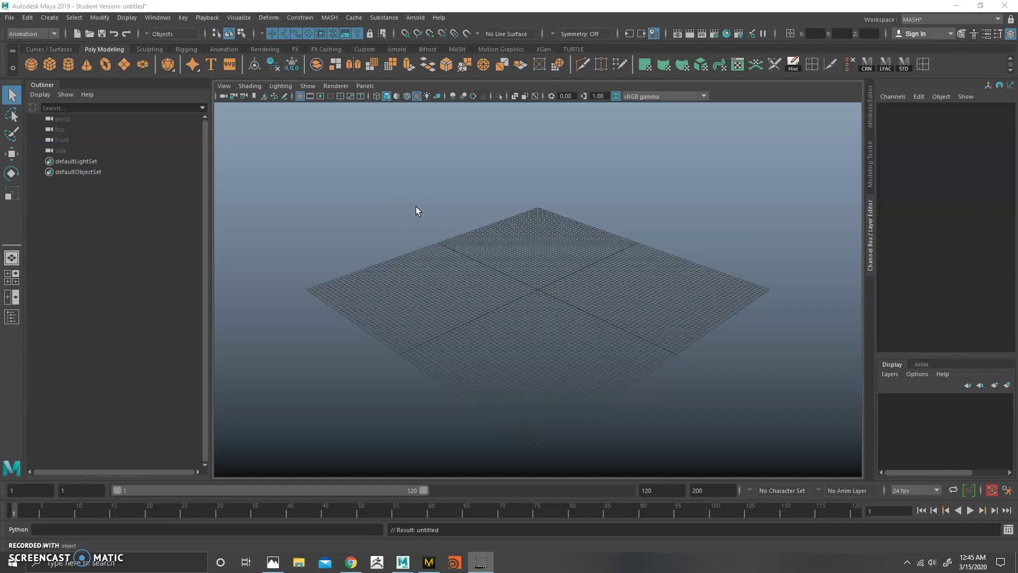
Set the Maya project to the 400_week_01_tutorial folder.
click(10, 18)
click(40, 342)
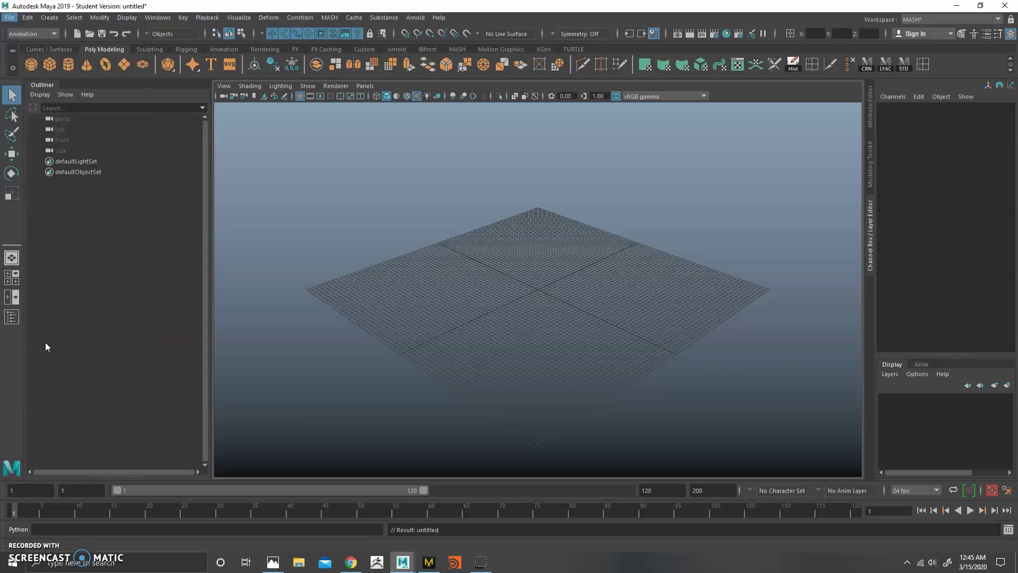
click(298, 163)
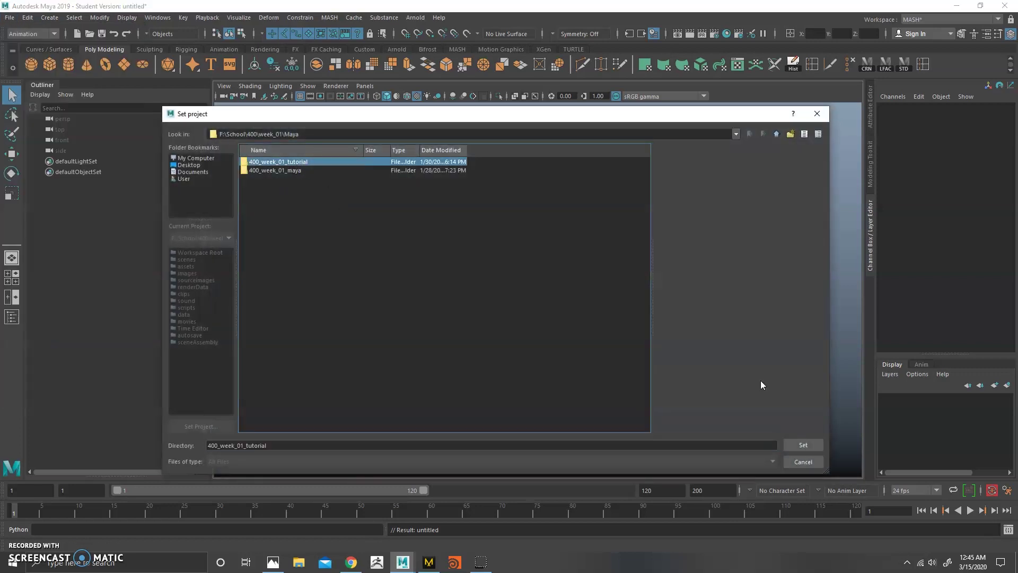
click(802, 446)
Open the scene TC_400_wk1_tut_01.ma from the project's scenes folder.
click(9, 18)
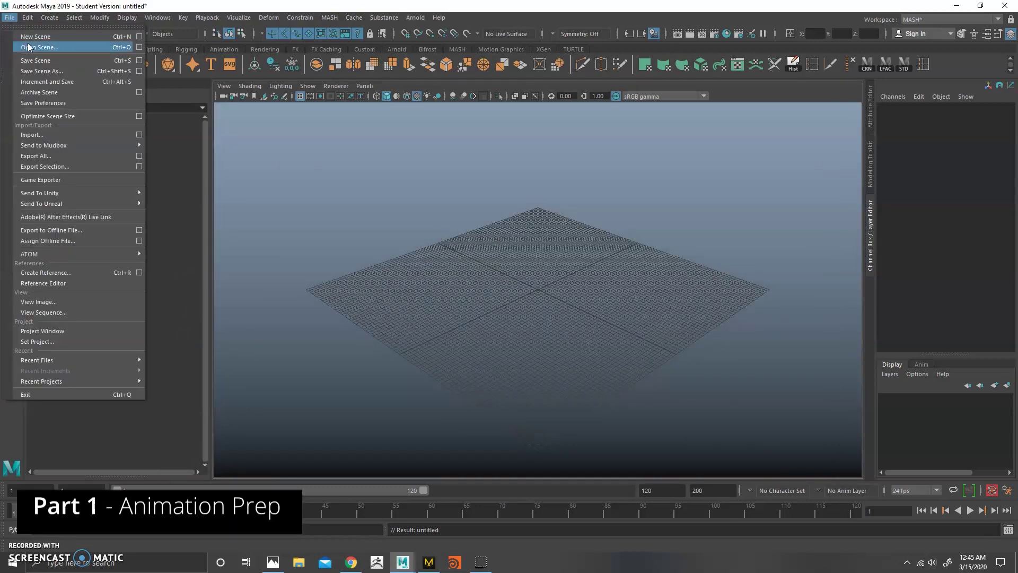
click(32, 40)
click(307, 162)
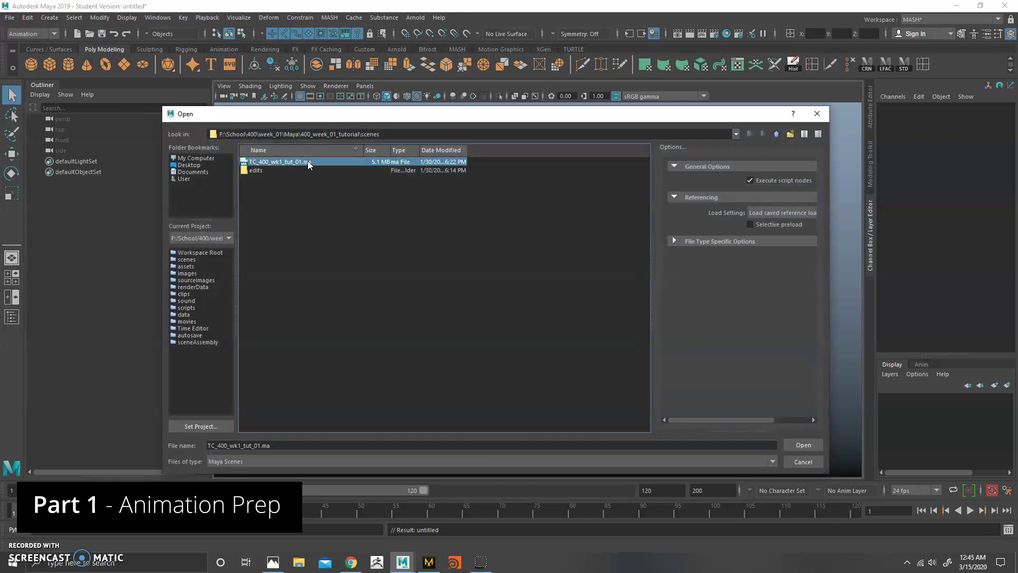
click(801, 446)
click(508, 285)
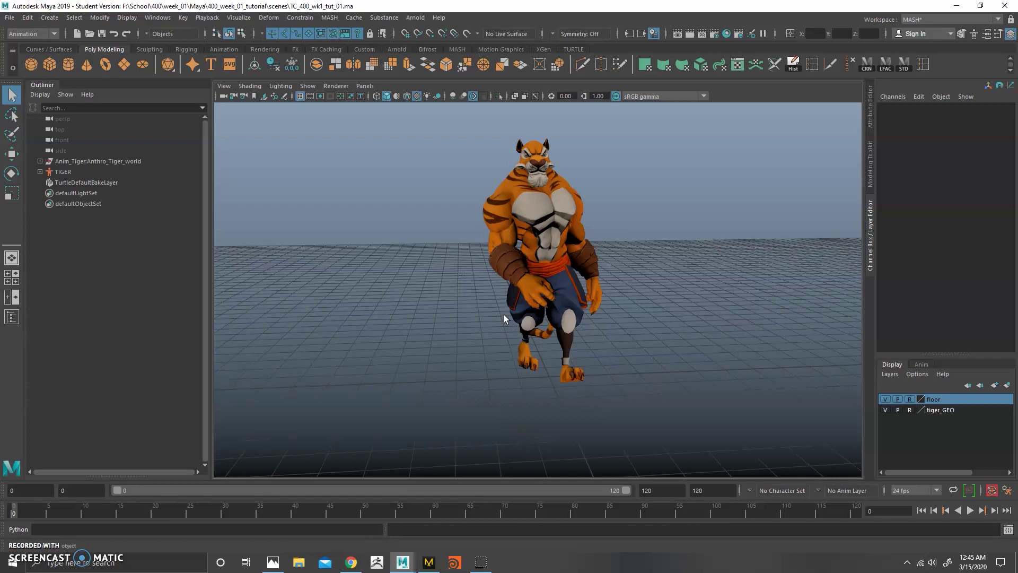
Play the tiger's walk animation to review the motion, and return to the start frame.
click(970, 510)
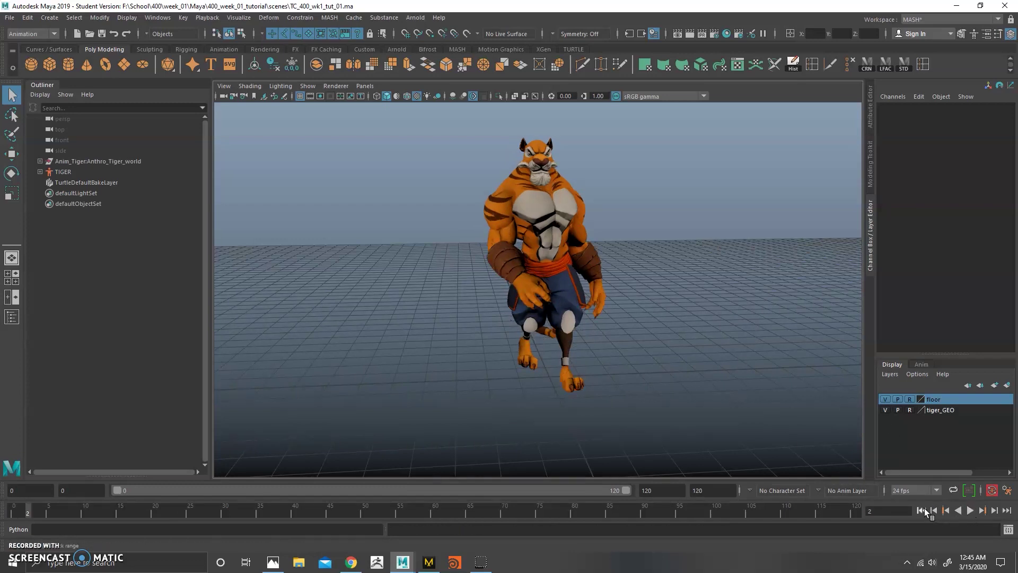
click(970, 510)
alt+drag(443, 233, 557, 330)
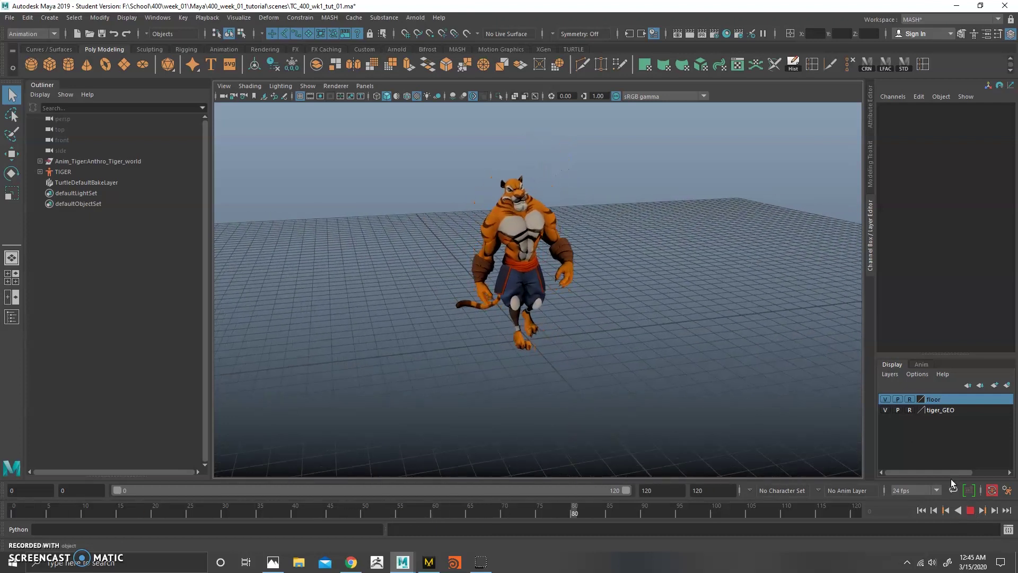
click(969, 510)
click(922, 510)
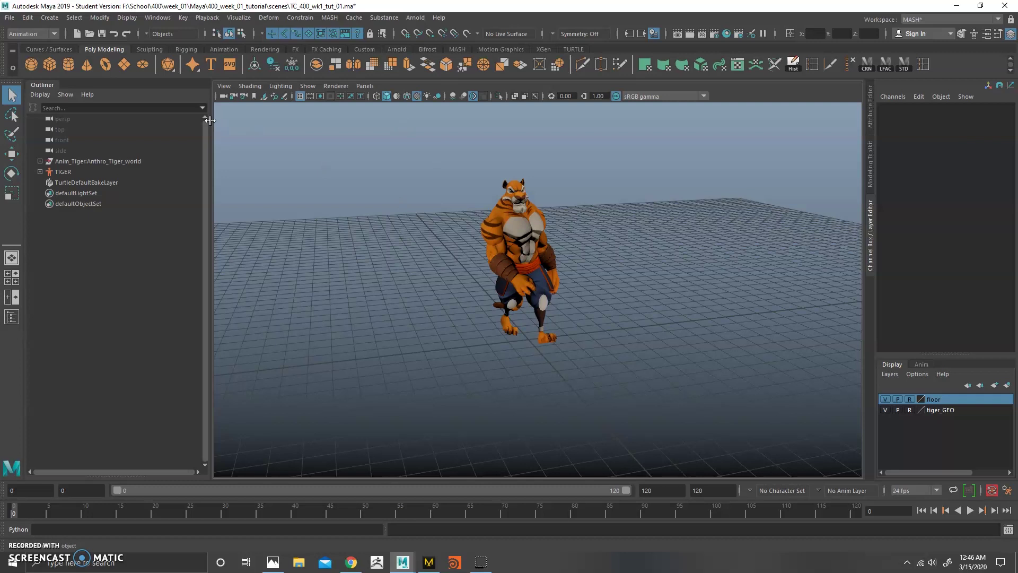
alt+drag(297, 212, 430, 357)
Use centimeter as the linear working unit in the general application settings and save the preferences.
click(164, 18)
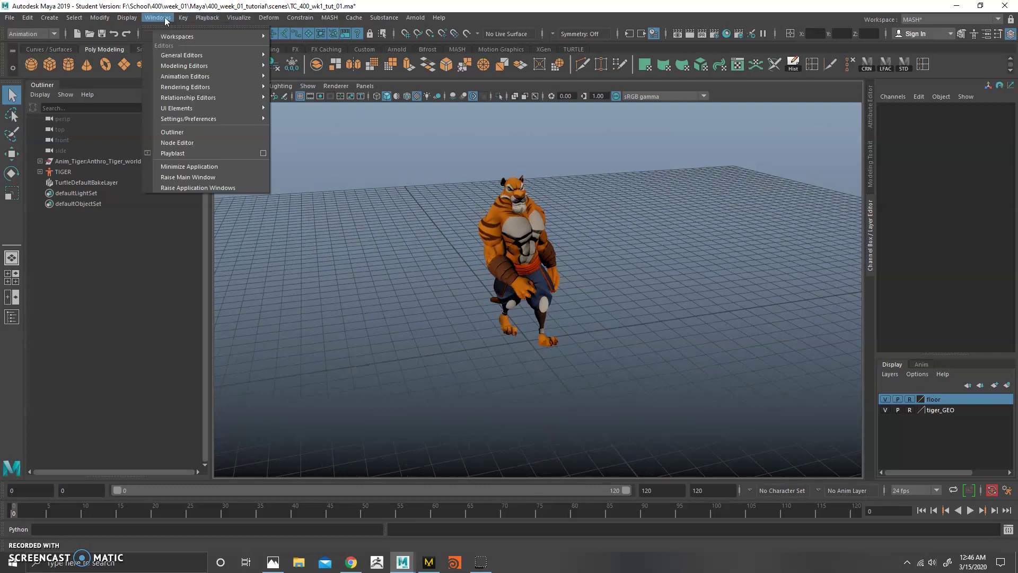
mouse_move(234, 119)
click(291, 128)
click(181, 182)
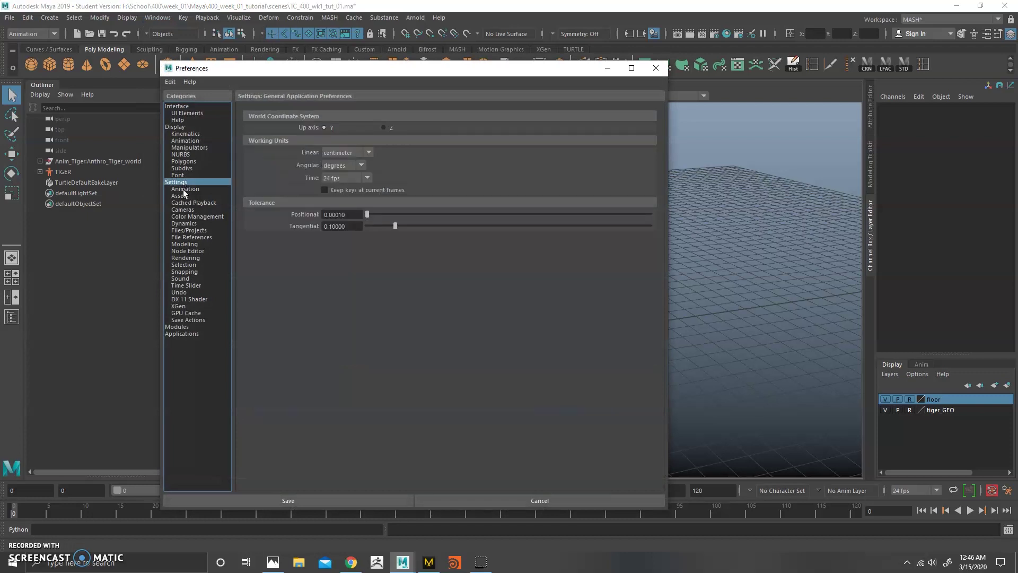
click(347, 153)
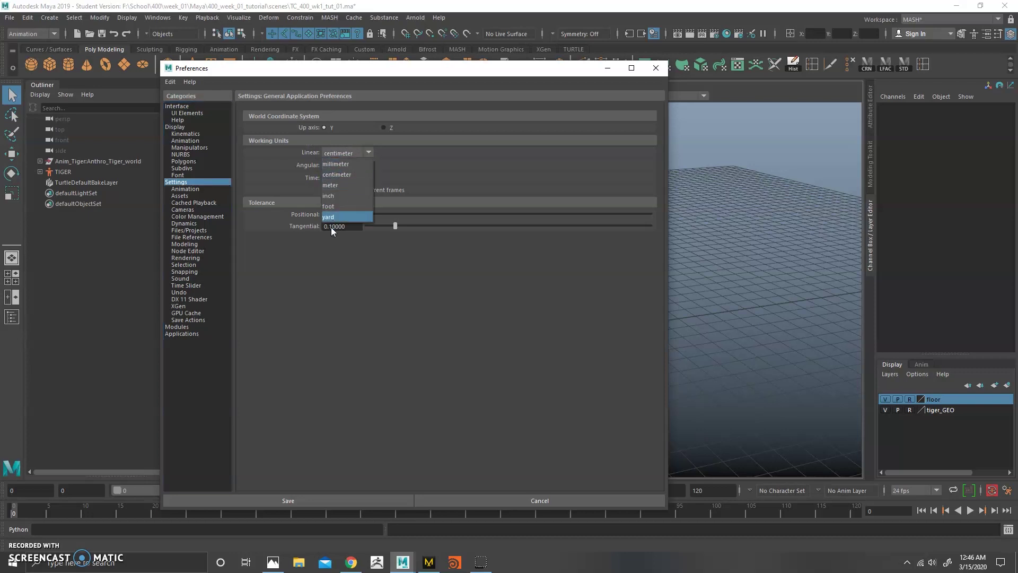
click(310, 250)
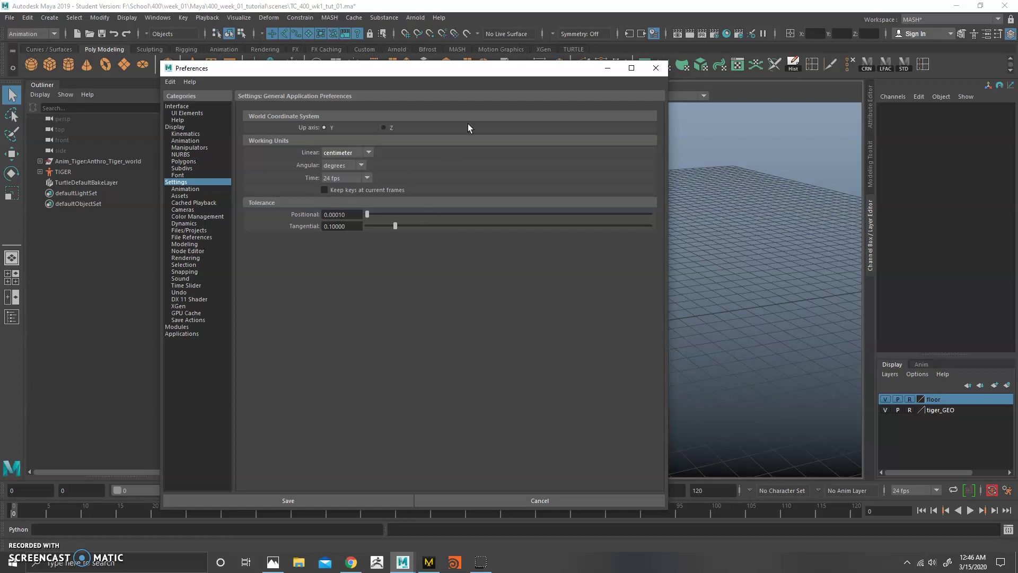
click(307, 498)
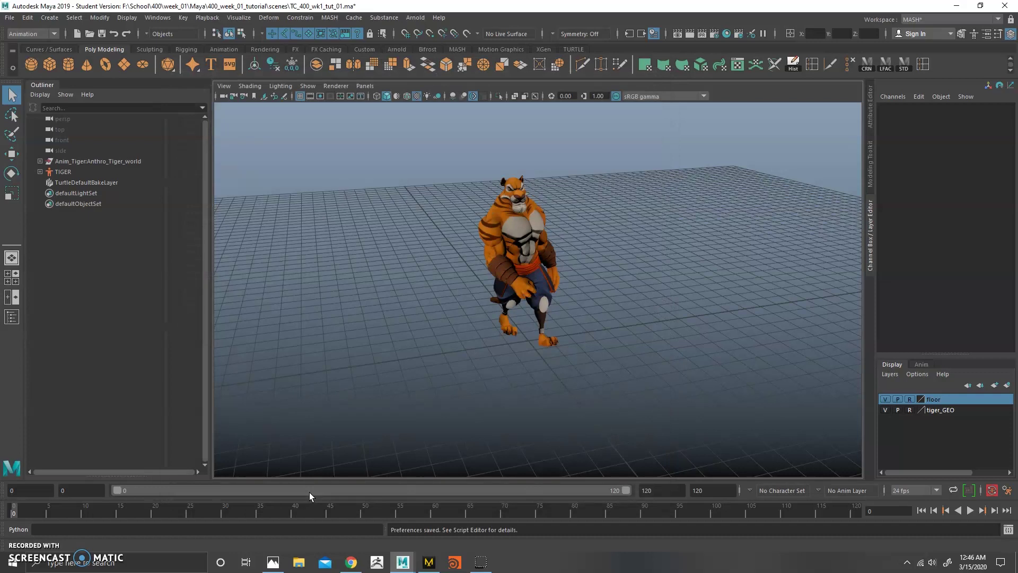
Show the tiger rig's control curves in the viewport.
click(308, 85)
click(318, 141)
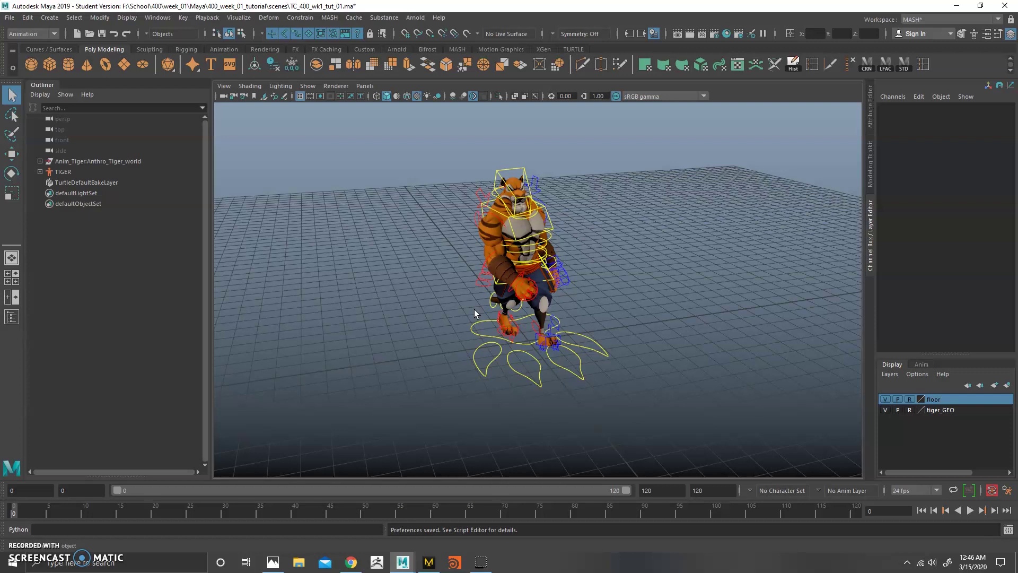
alt+drag(404, 264, 375, 348)
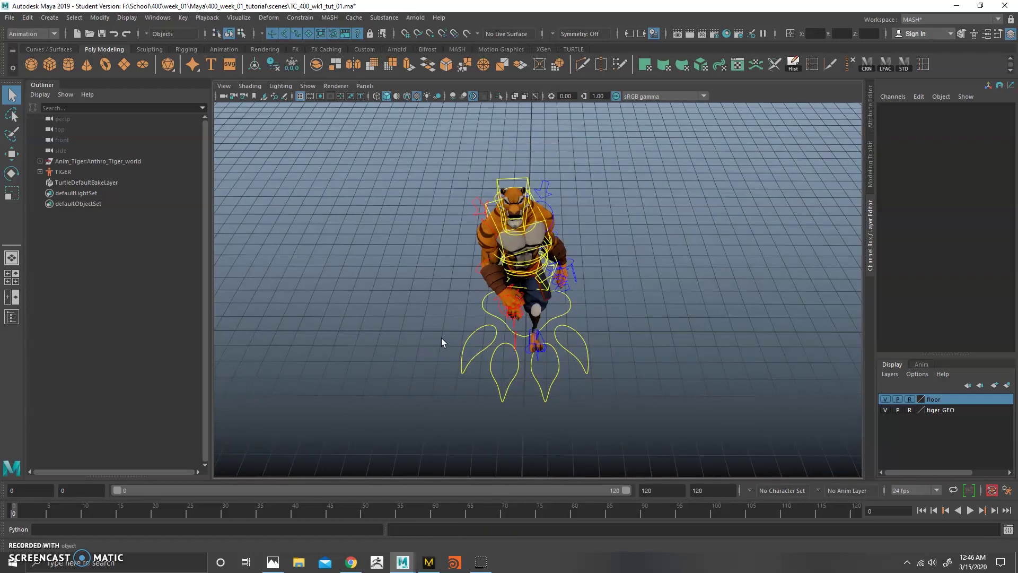
Select the tiger's master control and set its Scale X, Y and Z to 5.
click(455, 340)
alt+drag(455, 339, 298, 361)
drag(996, 166, 993, 190)
text(5)
key(Return)
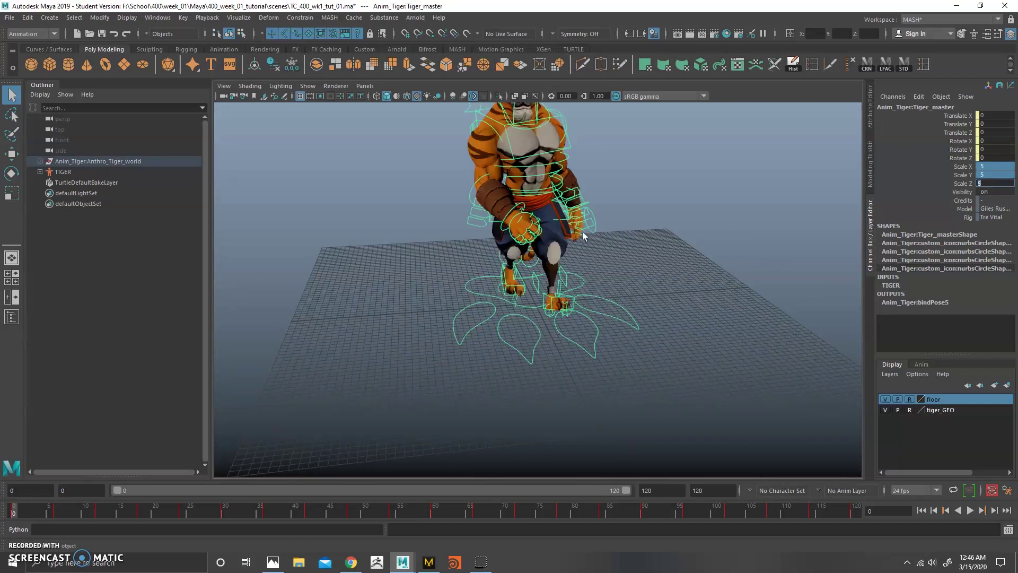
alt+drag(588, 237, 571, 290)
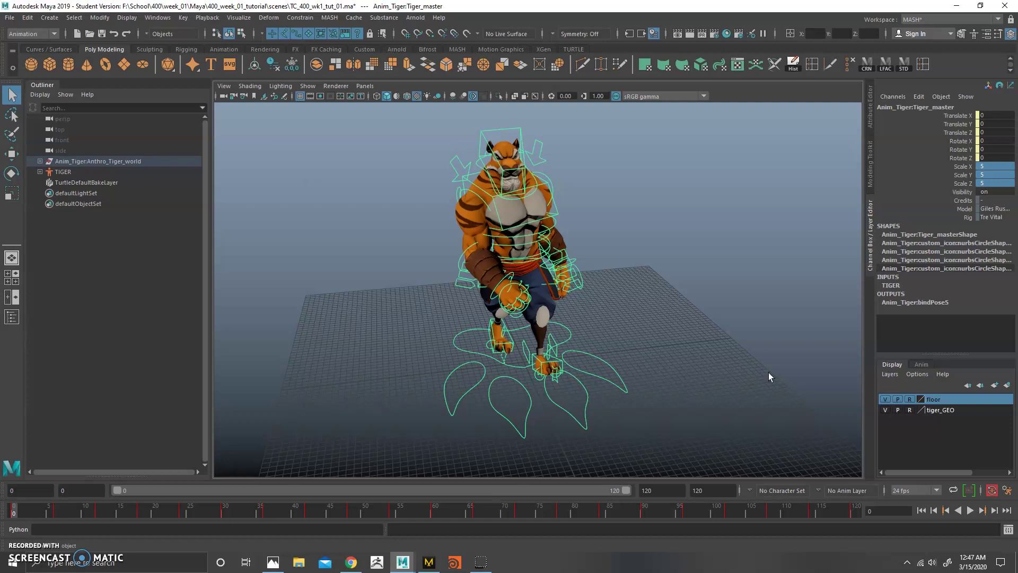
Play the scaled tiger's walk animation to check it, and return to the start frame.
click(970, 510)
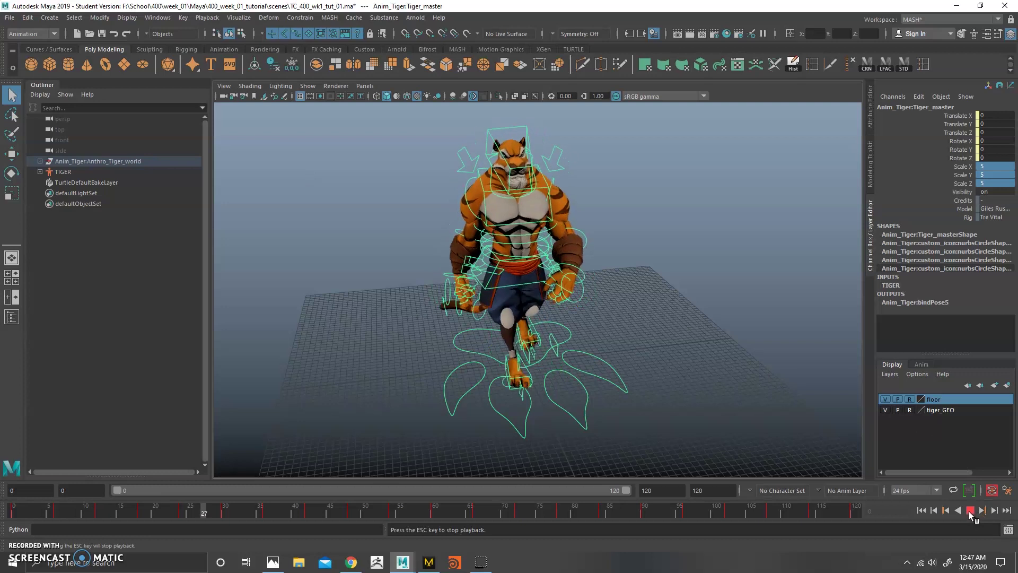
click(970, 511)
click(921, 511)
alt+drag(590, 277, 475, 304)
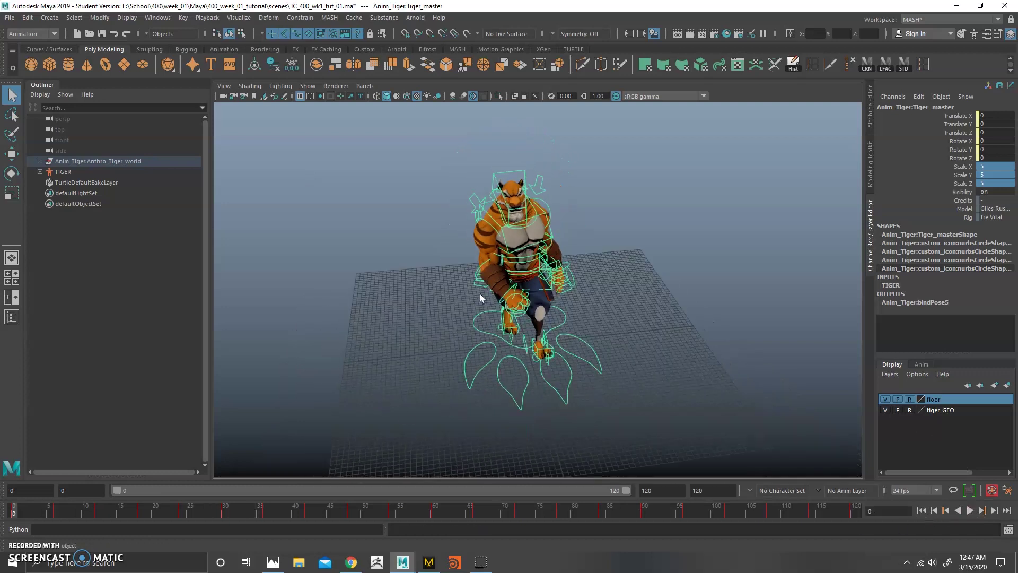
alt+drag(398, 295, 426, 294)
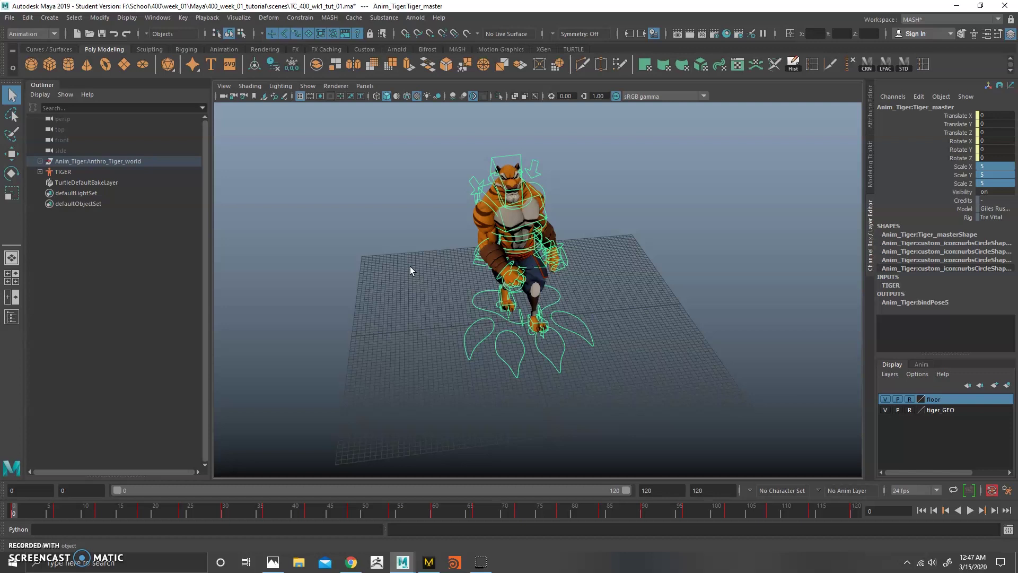
alt+drag(410, 266, 421, 214)
alt+right_drag(405, 253, 472, 341)
click(383, 275)
alt+drag(383, 275, 448, 317)
scroll(382, 321, down, 5)
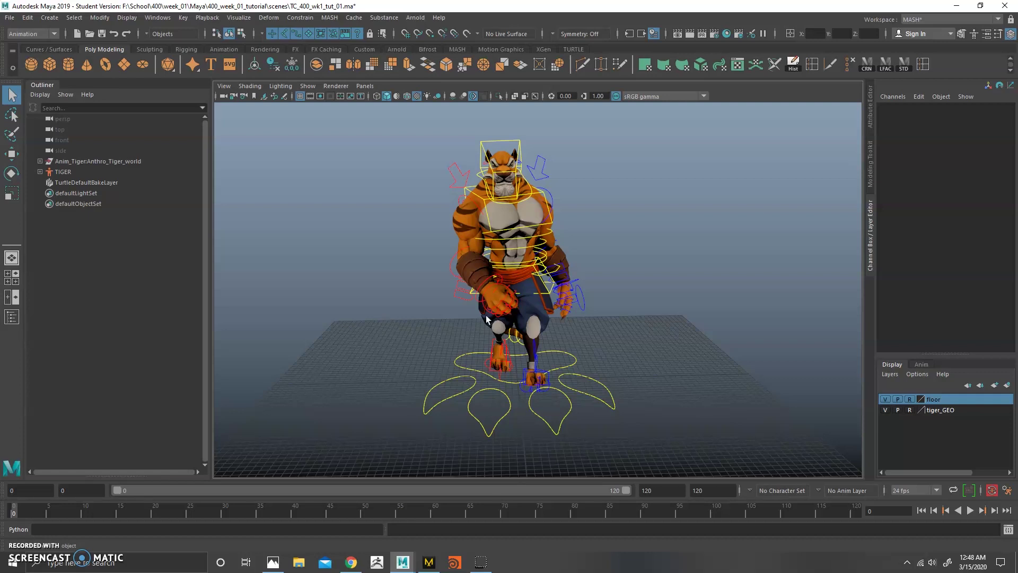
alt+drag(466, 311, 469, 315)
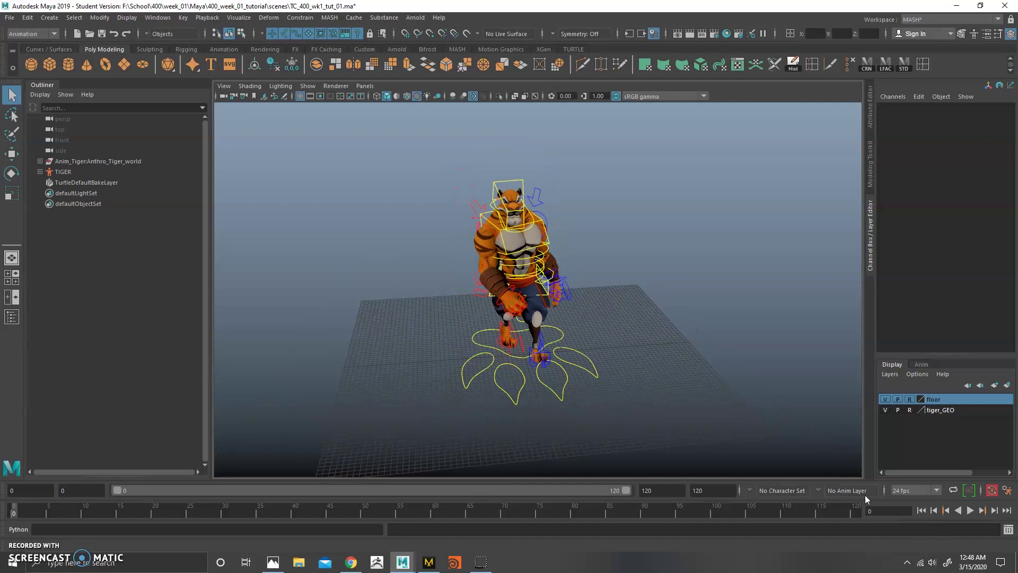
Select all of the tiger's rig controls and open the Graph Editor.
drag(408, 150, 654, 475)
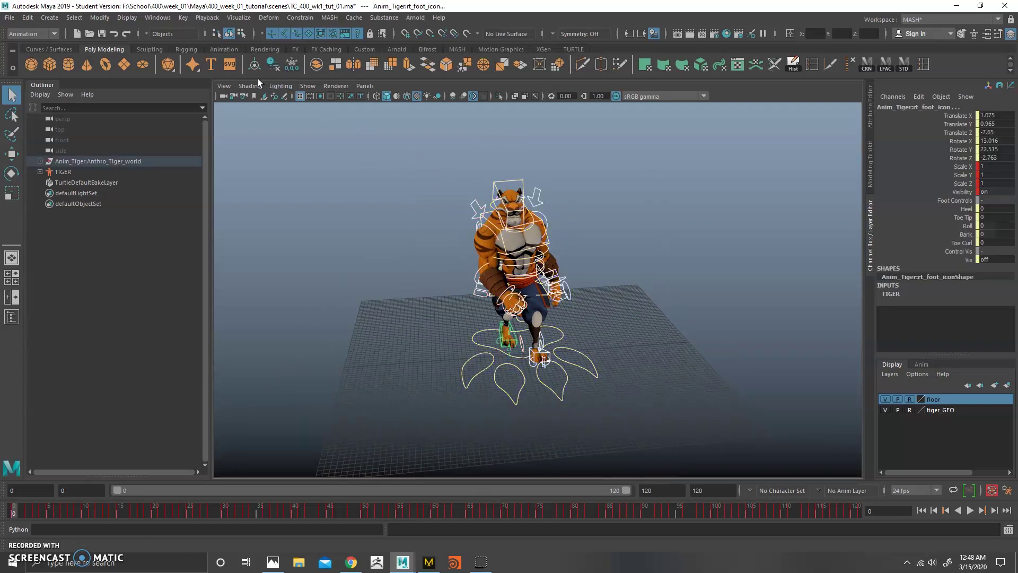
click(238, 18)
mouse_move(170, 26)
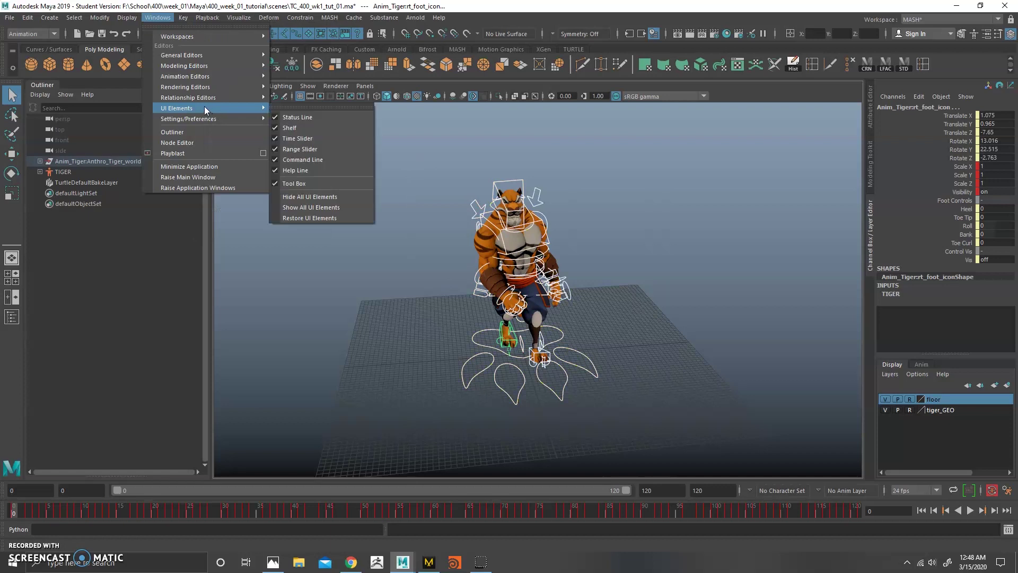
mouse_move(223, 77)
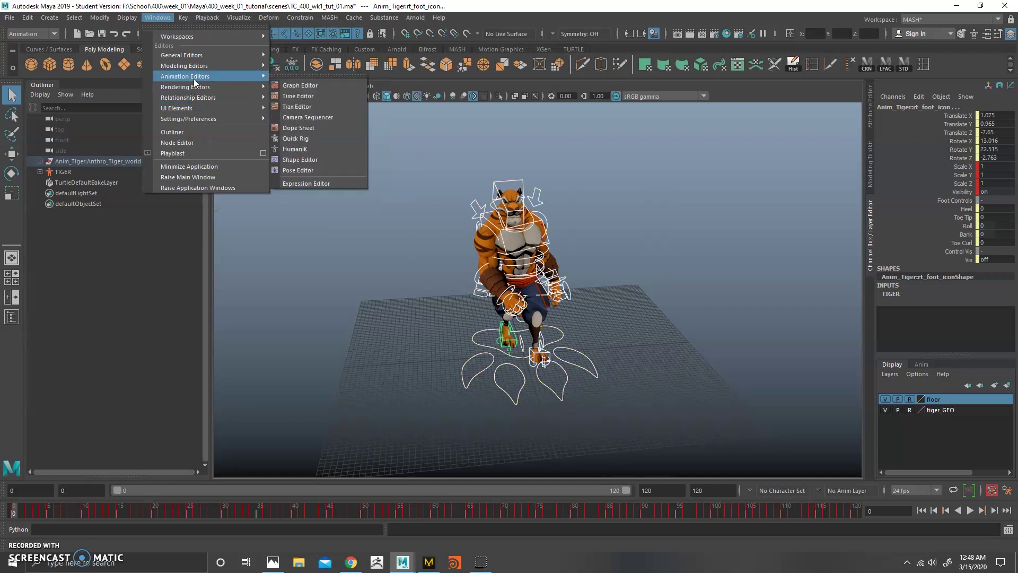
click(288, 86)
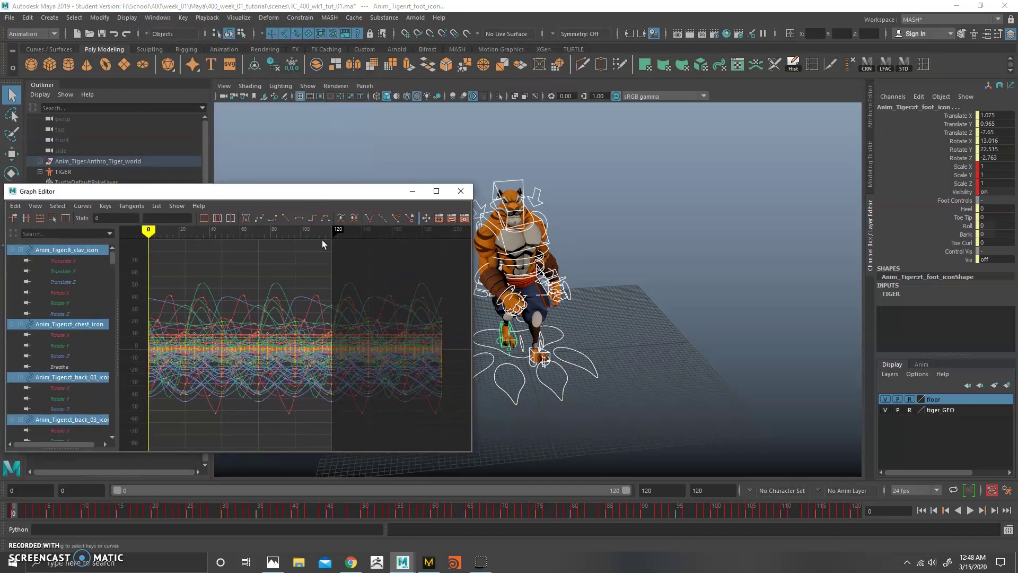
Shift all the controls' animation keys later in time so the walk starts at about frame 24, and close the Graph Editor.
drag(401, 290, 204, 420)
key(f)
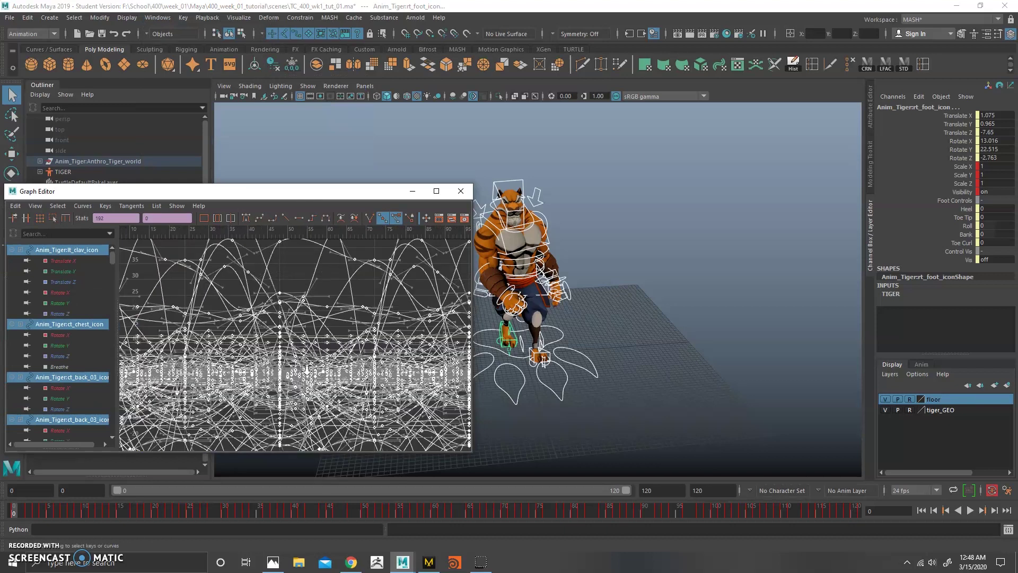
mouse_move(236, 343)
alt+middle_down()
mouse_move(271, 337)
mouse_move(267, 312)
mouse_move(353, 308)
alt+middle_up()
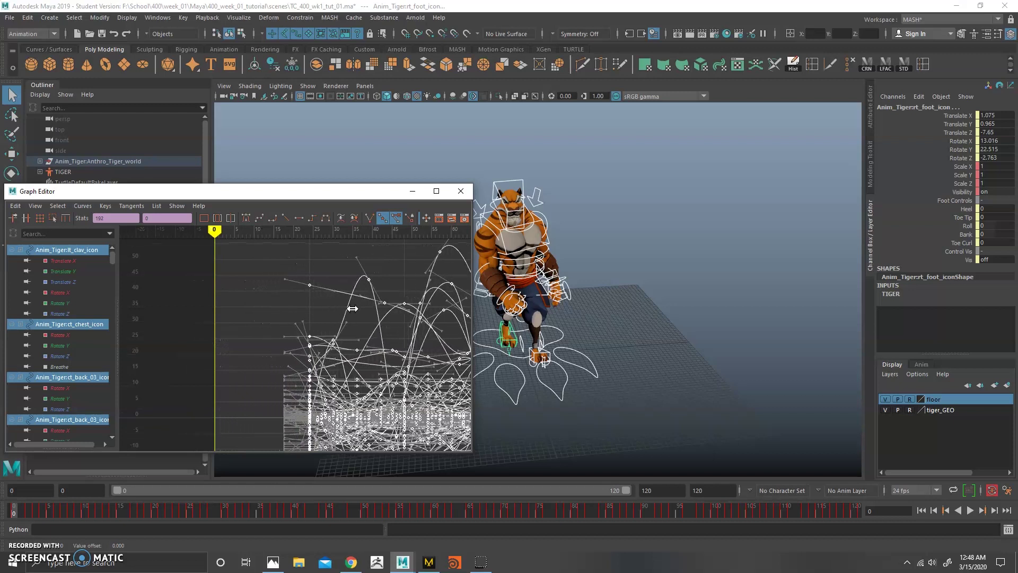
click(290, 321)
click(460, 190)
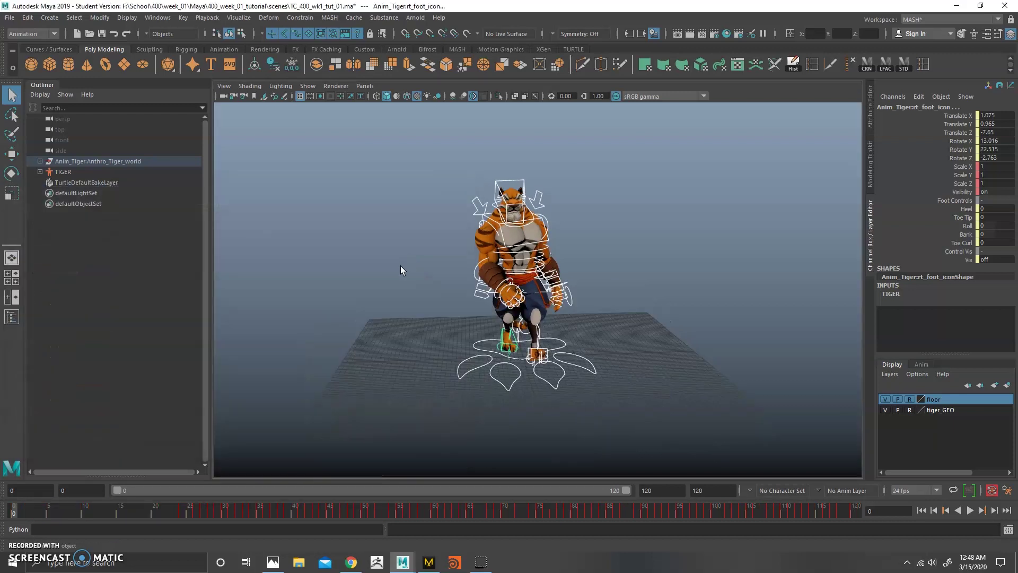
Set the translate and rotate values of all selected rig controls to 0 at frame 0, and deselect them.
scroll(395, 274, up, 2)
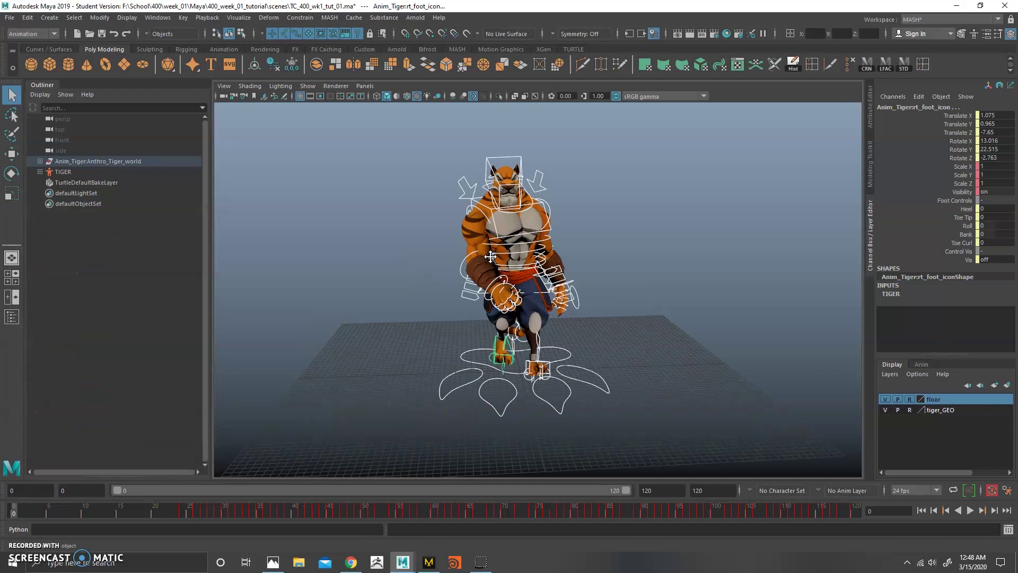
scroll(492, 272, up, 3)
scroll(516, 289, up, 1)
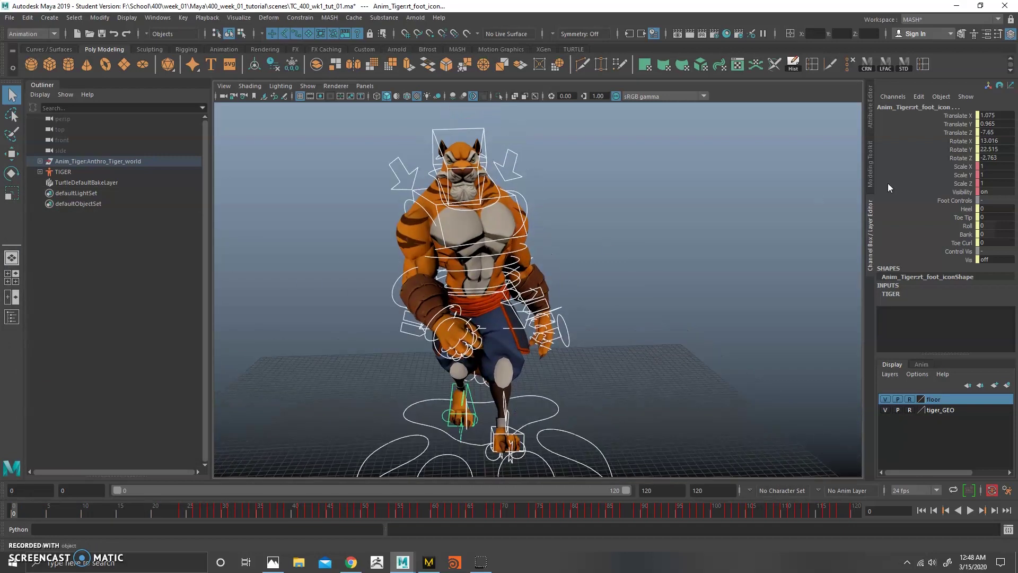
drag(997, 115, 996, 155)
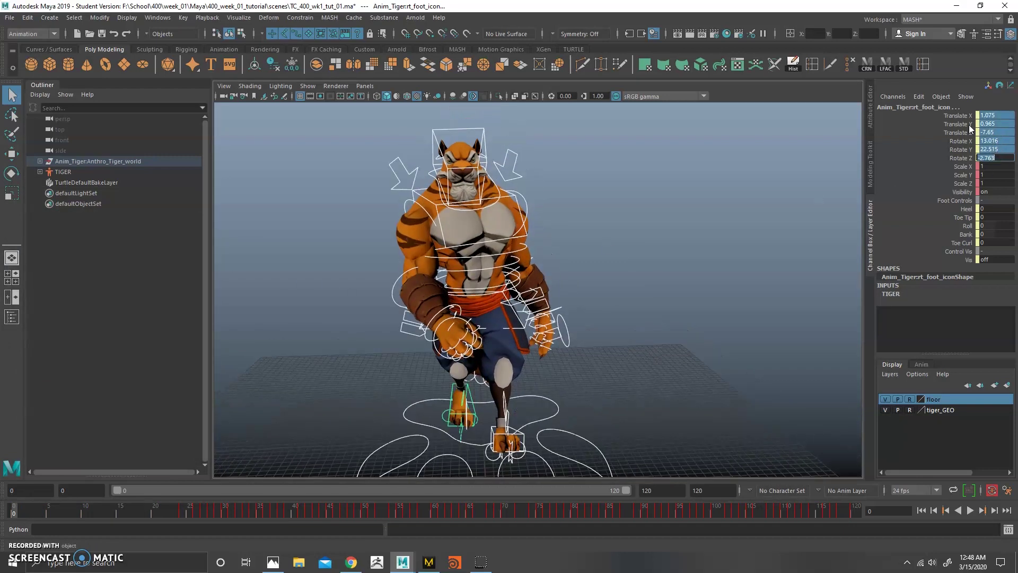
text(0)
key(Return)
click(659, 214)
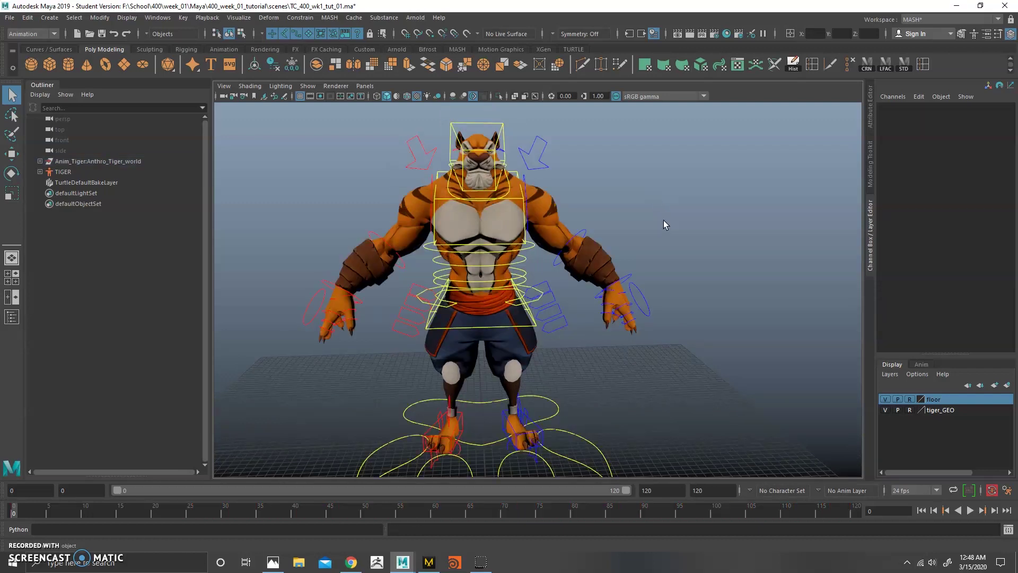
Inspect the animation curves of all the tiger's rig controls in the Graph Editor, close it and deselect the controls.
scroll(364, 179, down, 5)
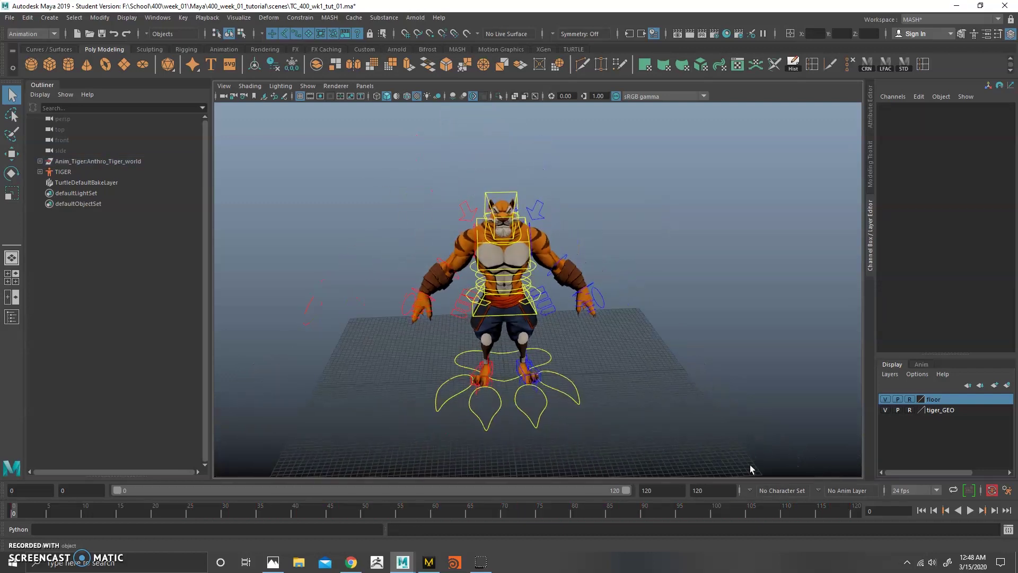
click(158, 17)
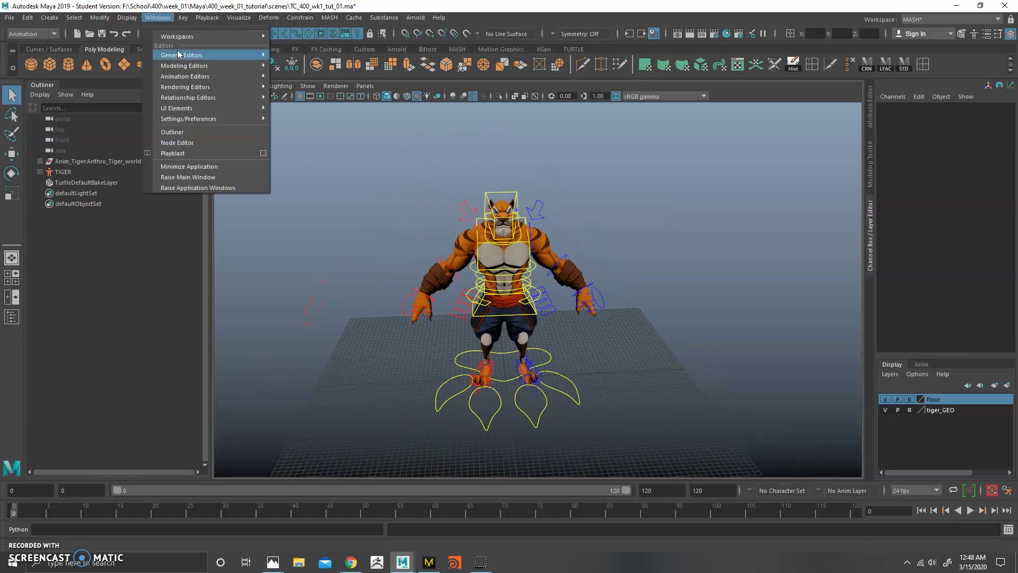
mouse_move(217, 86)
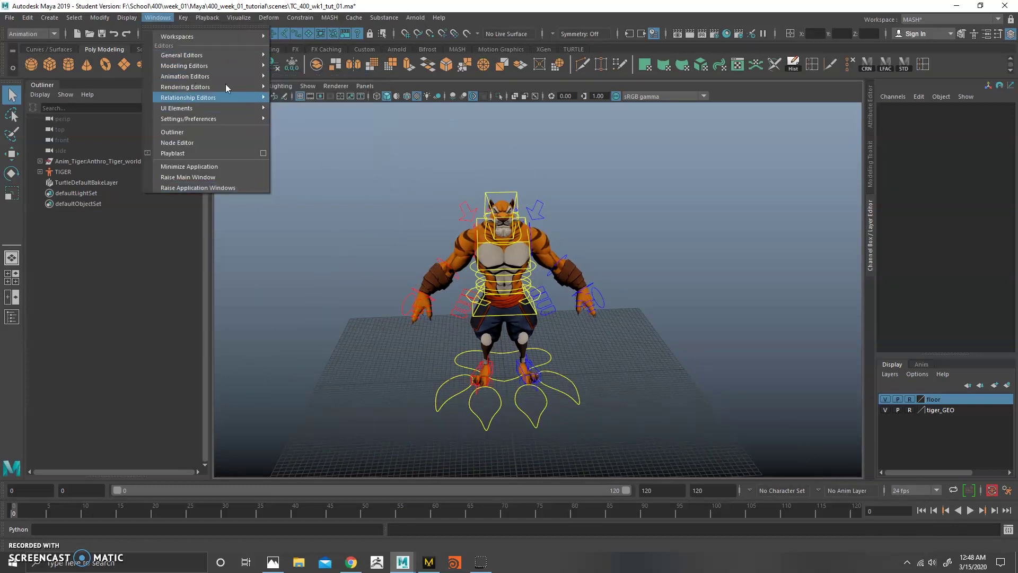
click(298, 101)
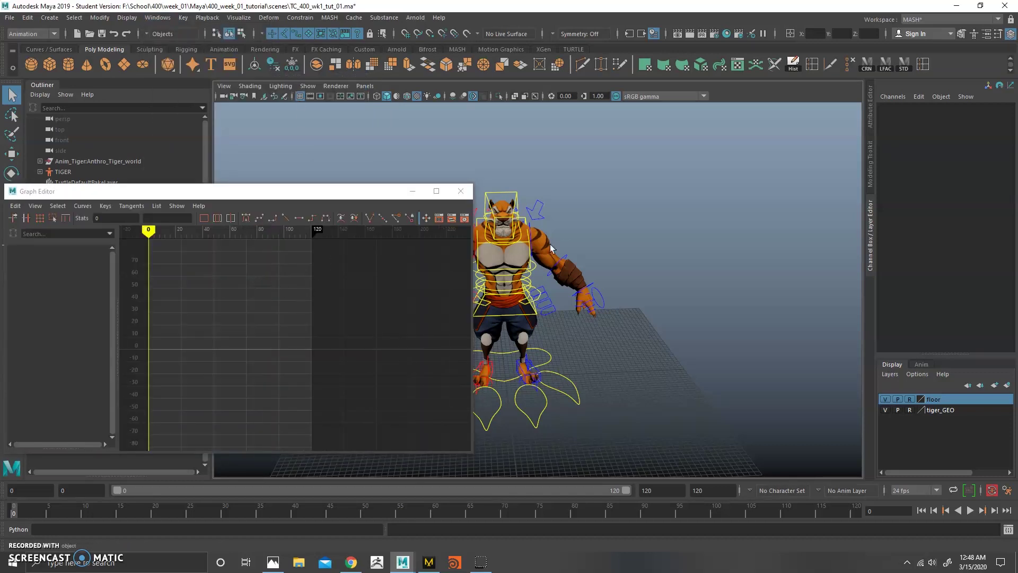
drag(623, 159, 355, 427)
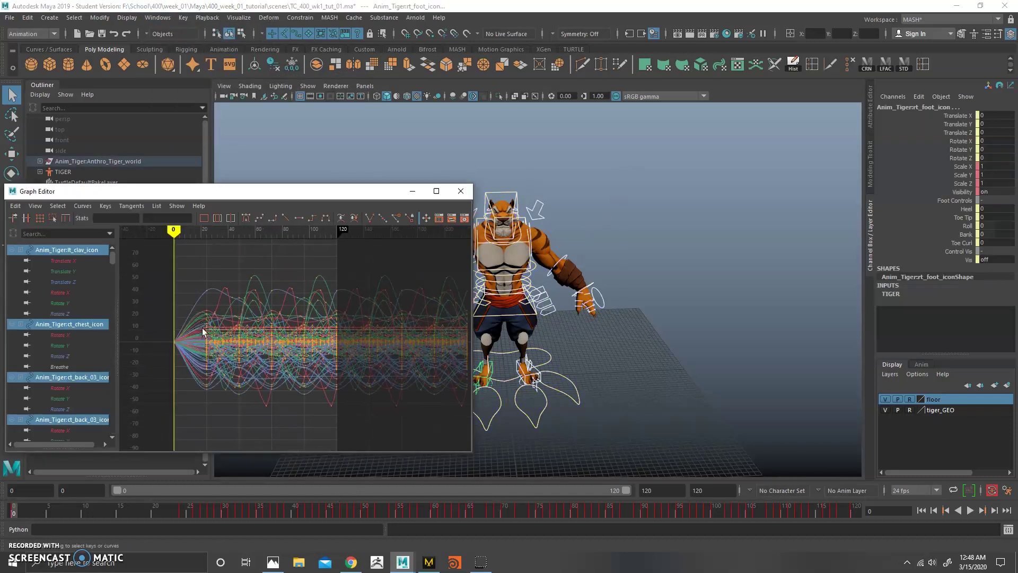
click(461, 190)
alt+drag(572, 308, 530, 336)
click(530, 336)
Play the tiger's animation to check the transition from the neutral pose into the walk, and stop playback.
click(970, 510)
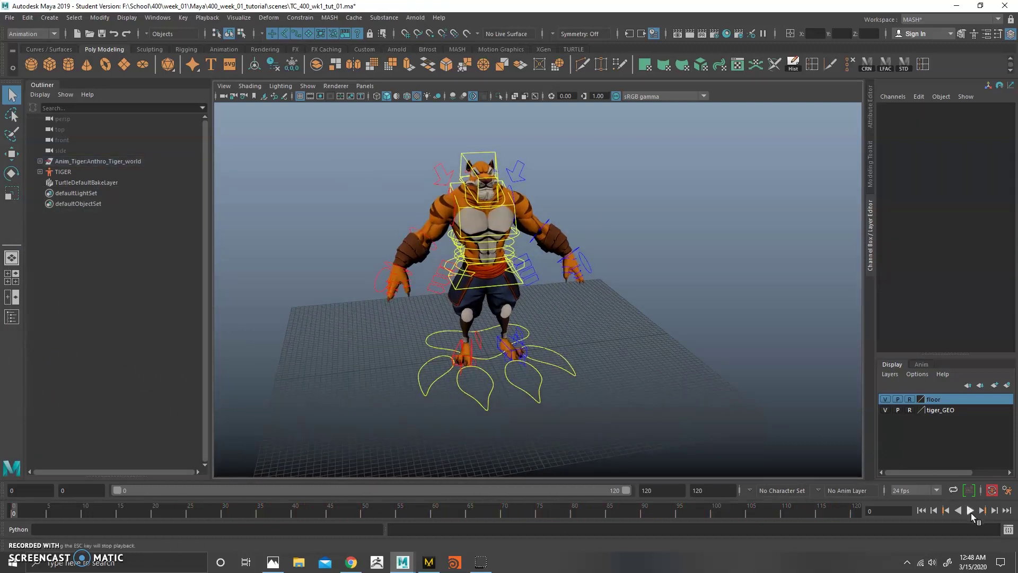
click(970, 510)
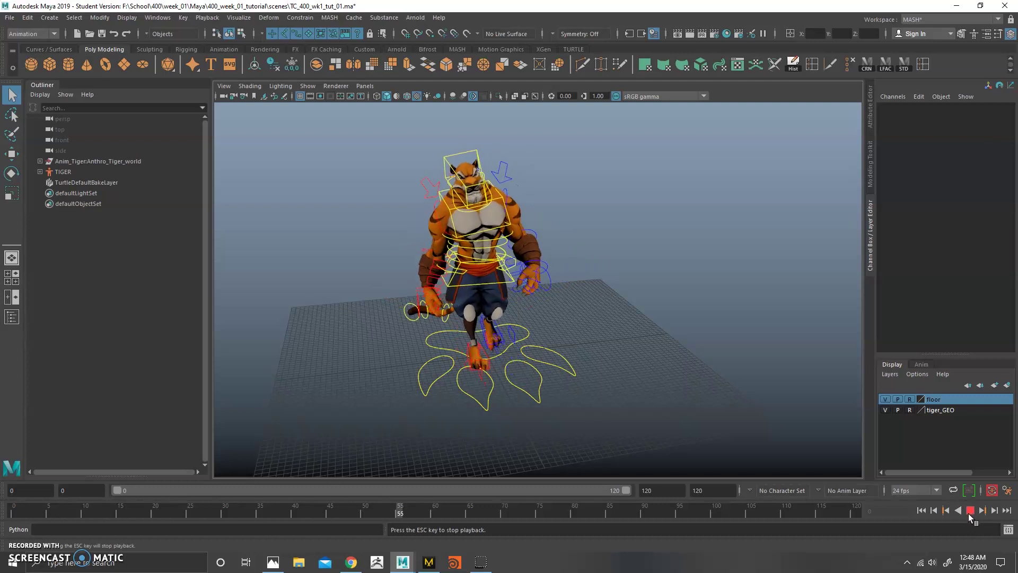
click(970, 510)
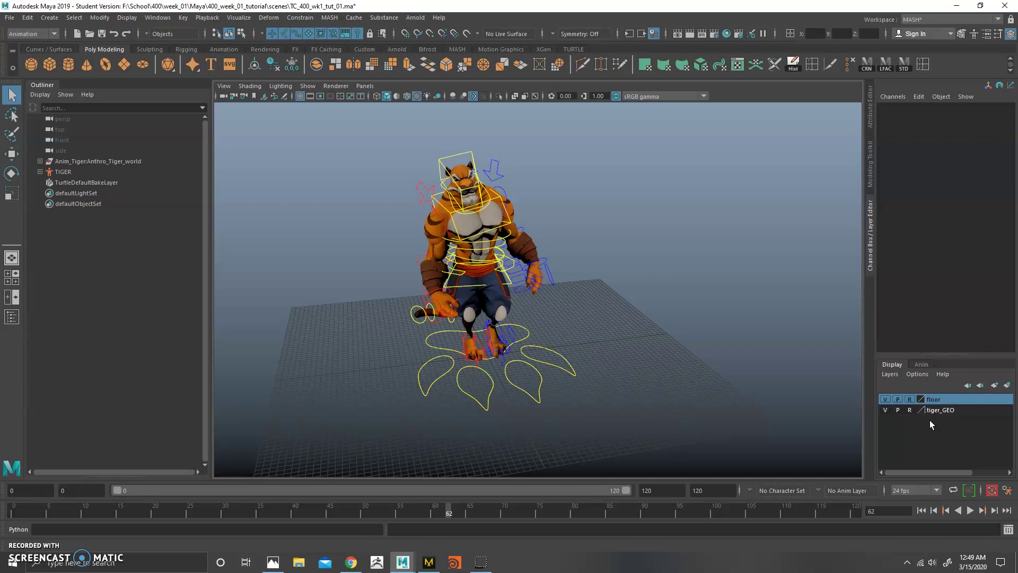
scroll(400, 285, up, 2)
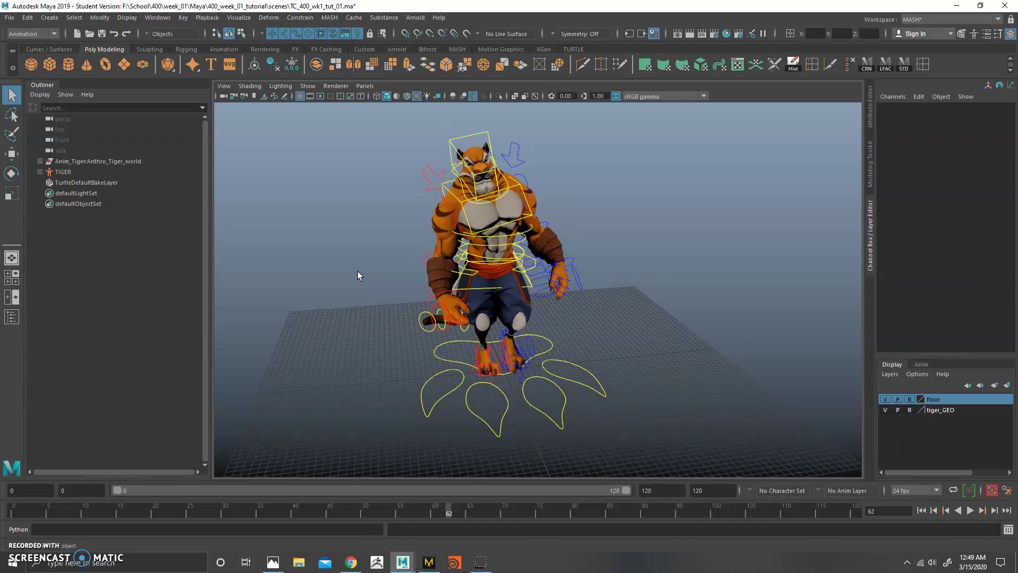
Take the tiger_GEO layer out of reference mode and hide the rig's control curves in the viewport.
alt+drag(467, 298, 412, 191)
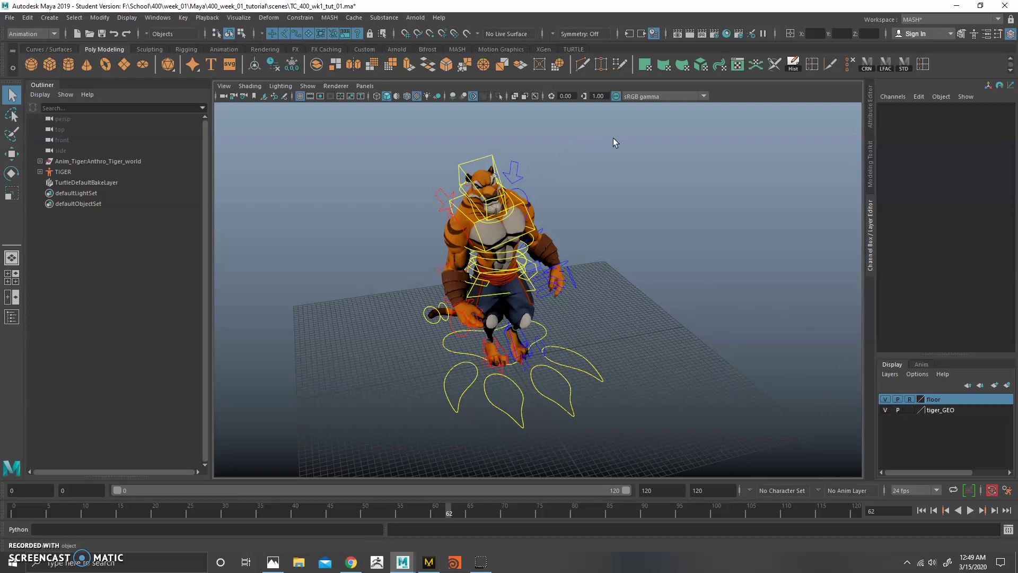
click(308, 86)
click(329, 152)
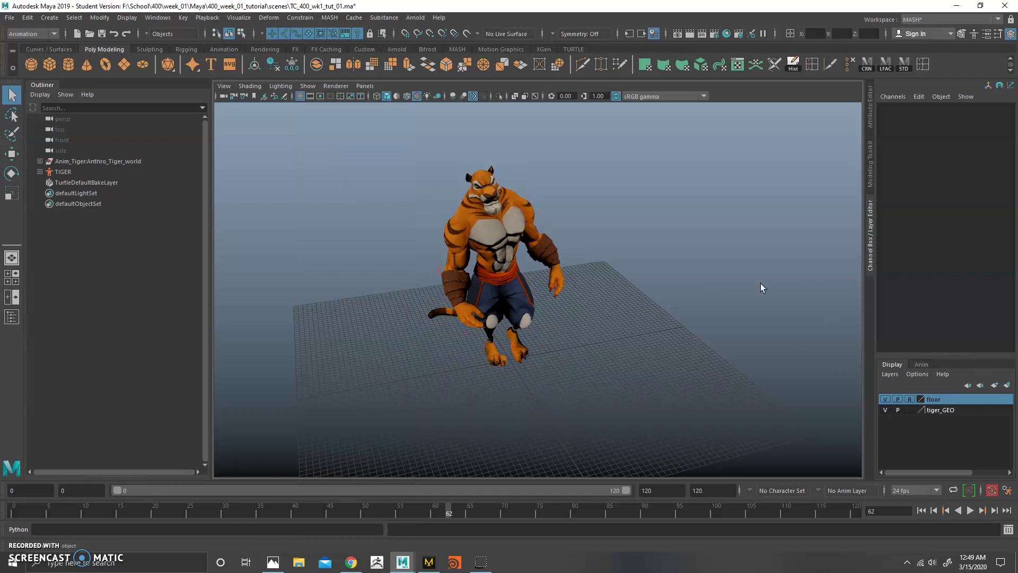
Select all of the tiger's geometry together, including the body, arm wraps and clothing meshes.
alt+right_drag(563, 269, 632, 324)
click(507, 282)
alt+drag(507, 283, 438, 344)
shift+click(361, 287)
shift+click(439, 340)
shift+click(501, 344)
alt+drag(500, 343, 477, 275)
click(486, 342)
alt+drag(394, 135, 446, 276)
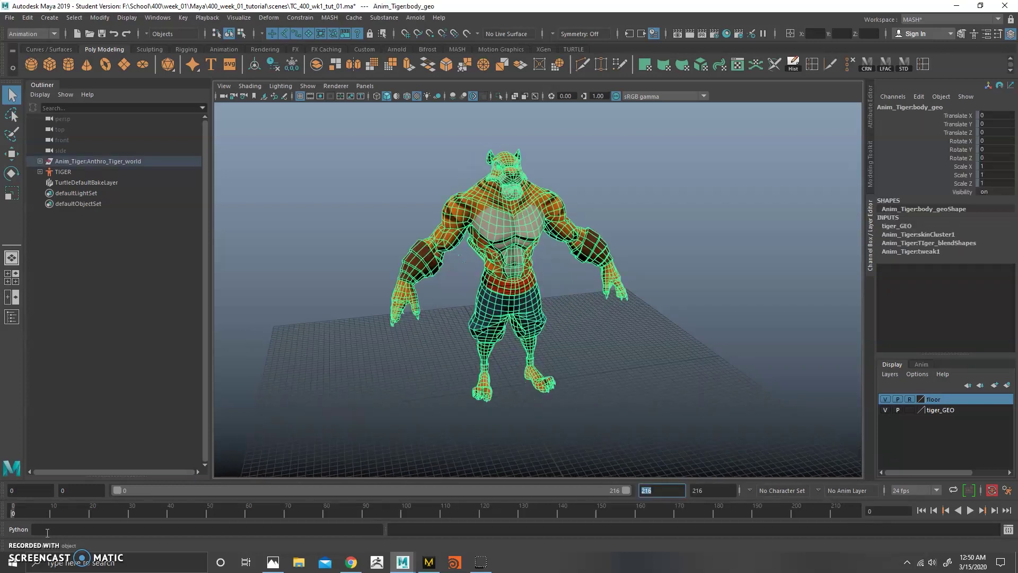
Play the walk animation from frame 0 over the 216-frame range, stop it and return to the start frame.
click(16, 513)
key(alt+v)
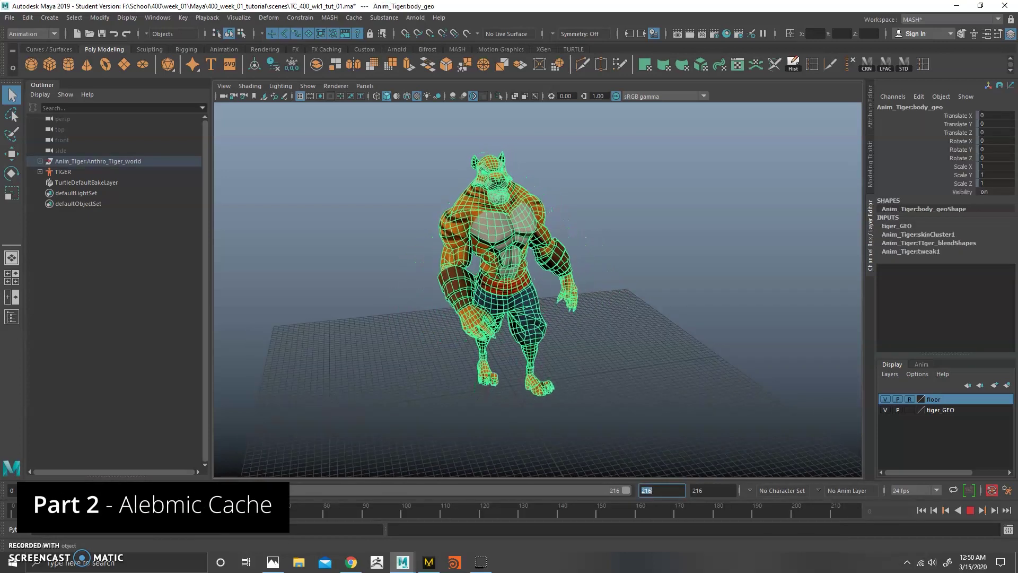
key(alt+v)
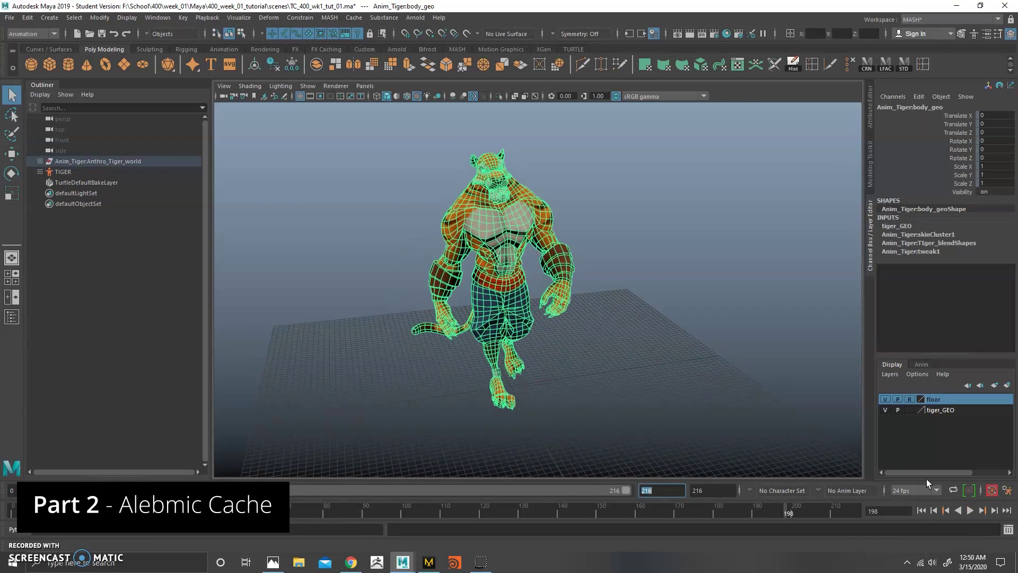
key(alt+shift+v)
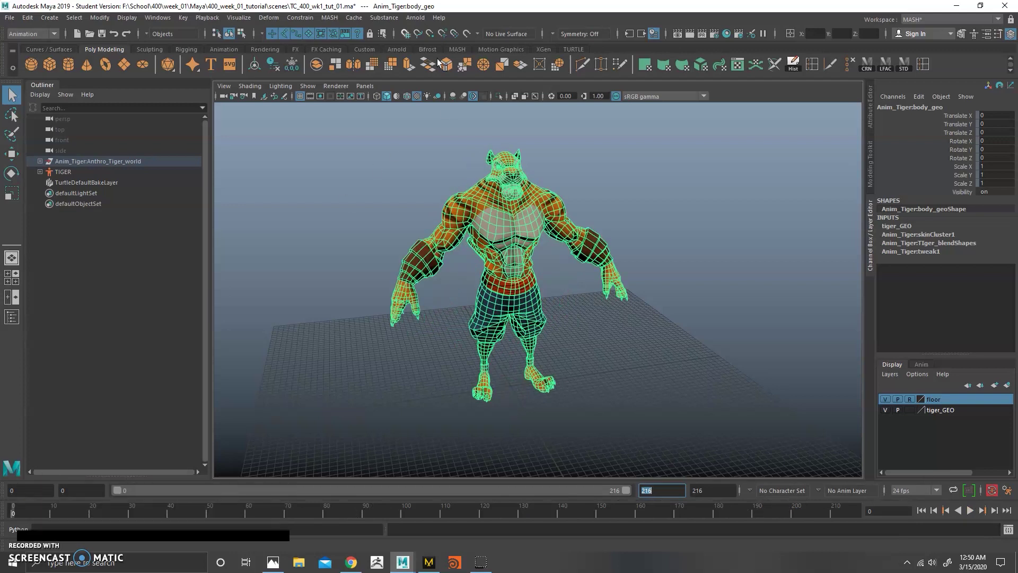
Check in the Plug-in Manager that AbcExport.mll and AbcImport.mll are loaded, and close it.
click(354, 17)
mouse_move(371, 36)
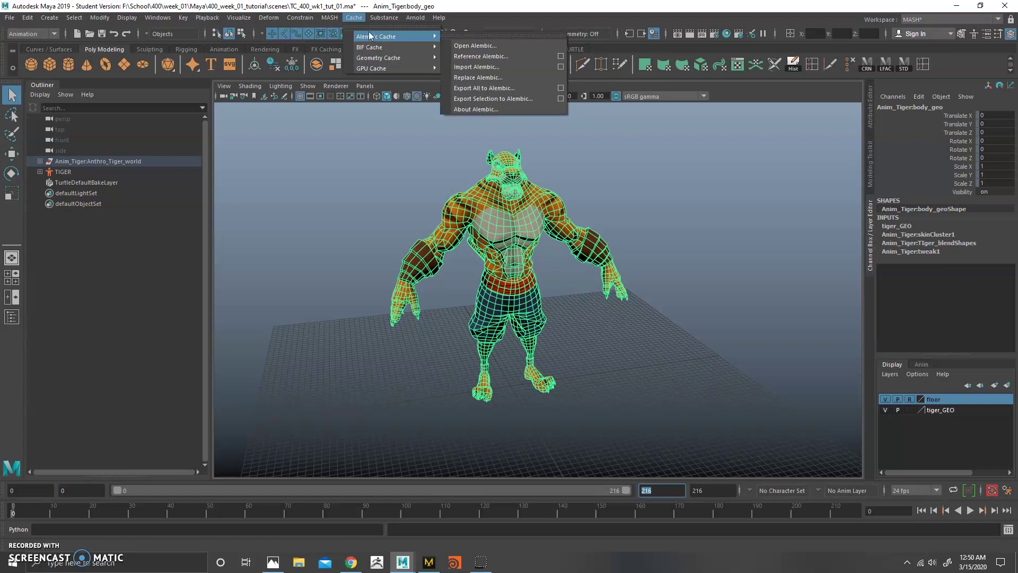
click(298, 168)
click(158, 18)
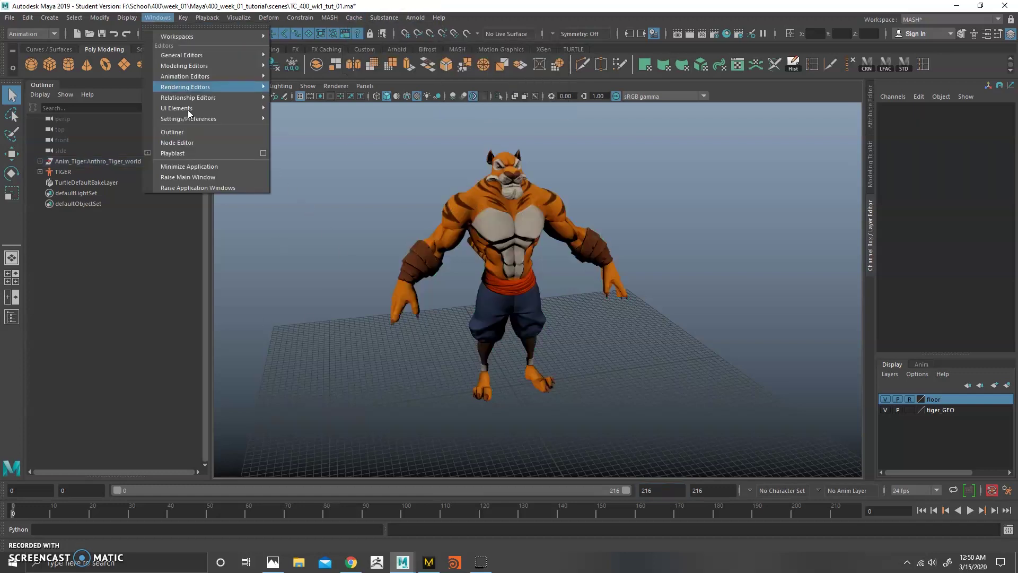
mouse_move(209, 120)
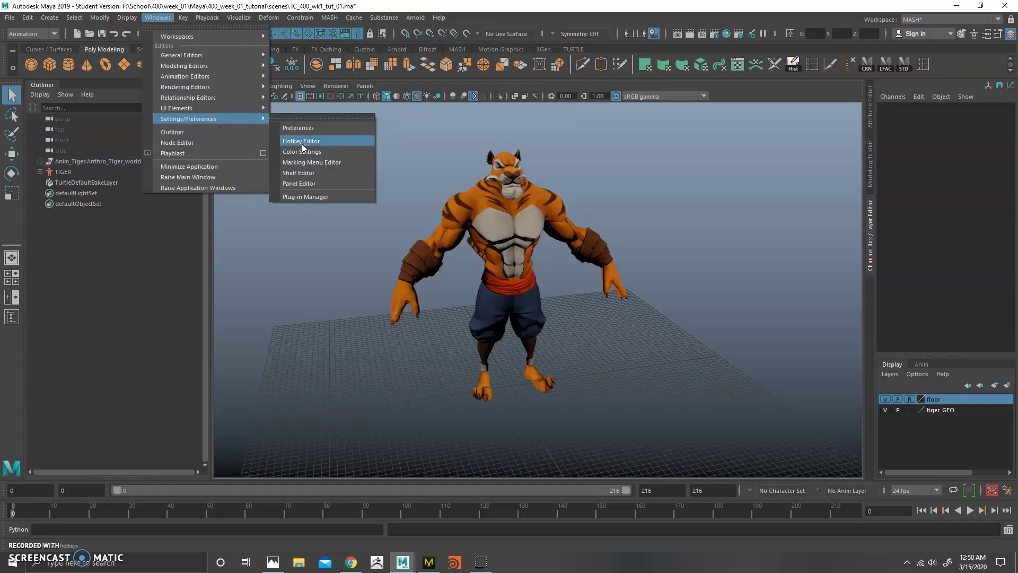
click(302, 197)
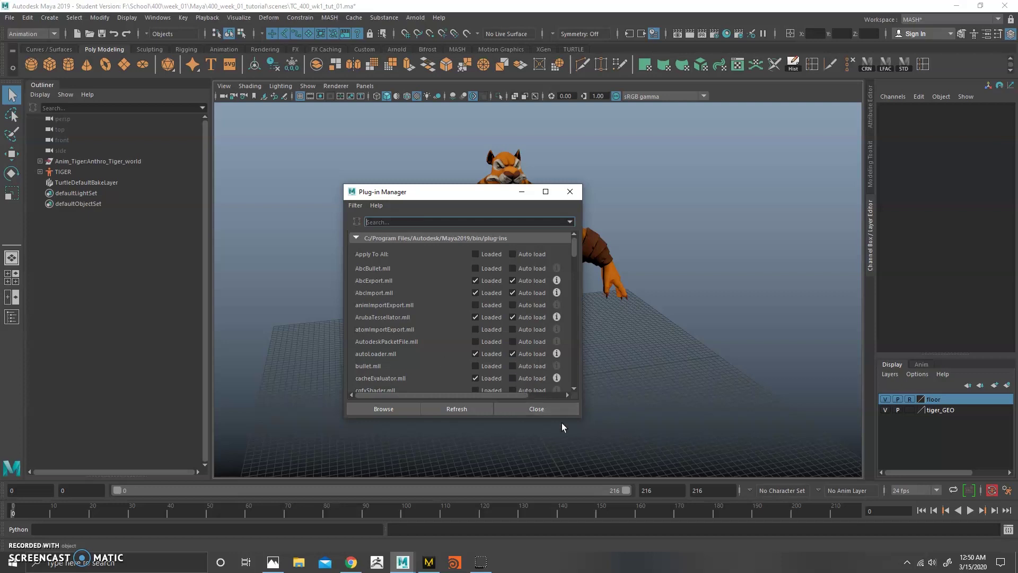
click(537, 411)
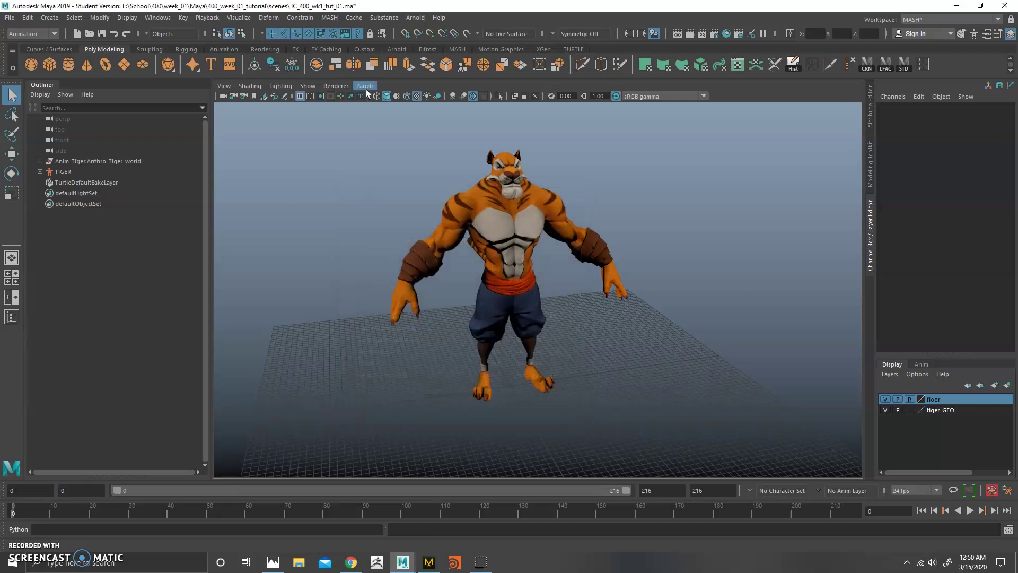
Select the tiger's meshes again and open the export of the selection to Alembic.
click(354, 17)
mouse_move(371, 36)
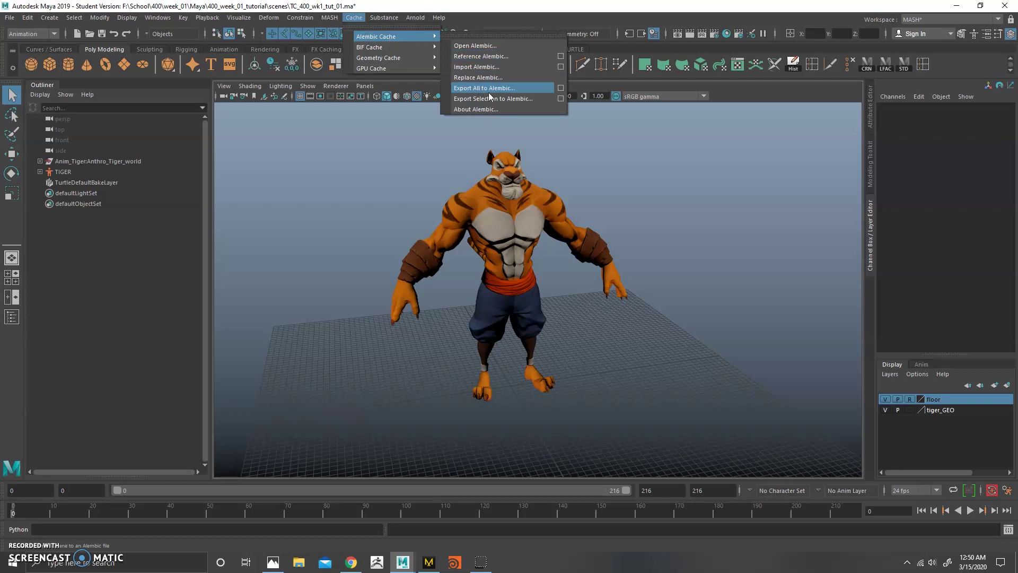
click(395, 193)
click(446, 208)
click(354, 18)
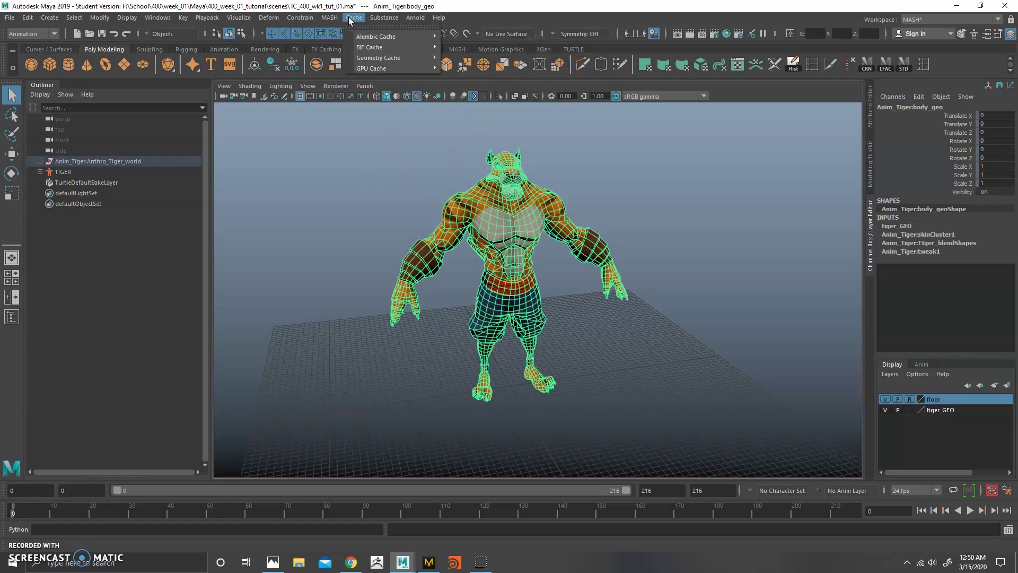
mouse_move(374, 36)
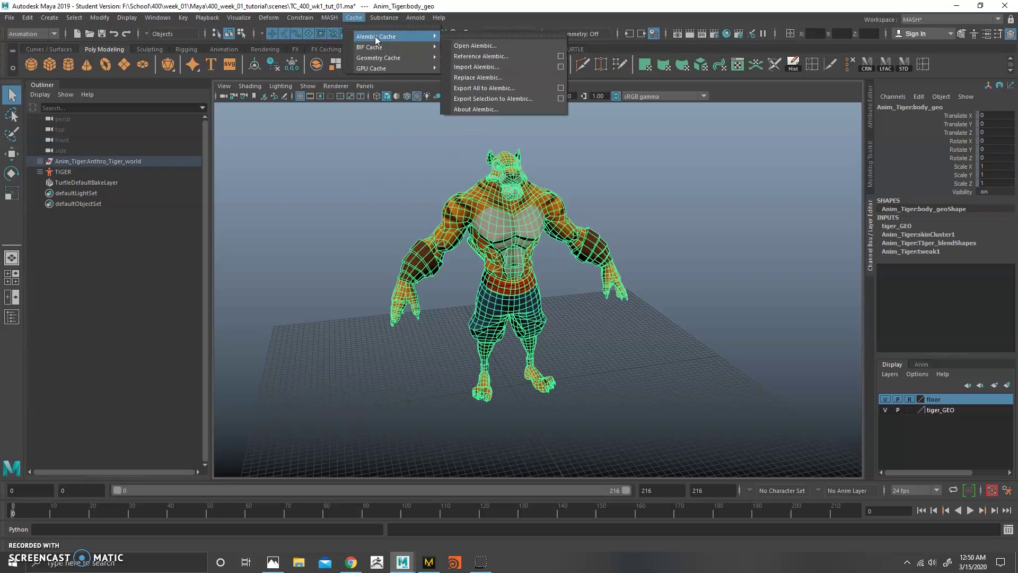
click(505, 99)
Widen the export dialog's options area and export the selected meshes to the cache's alembic folder as animation_cache_02.abc.
drag(365, 118, 322, 112)
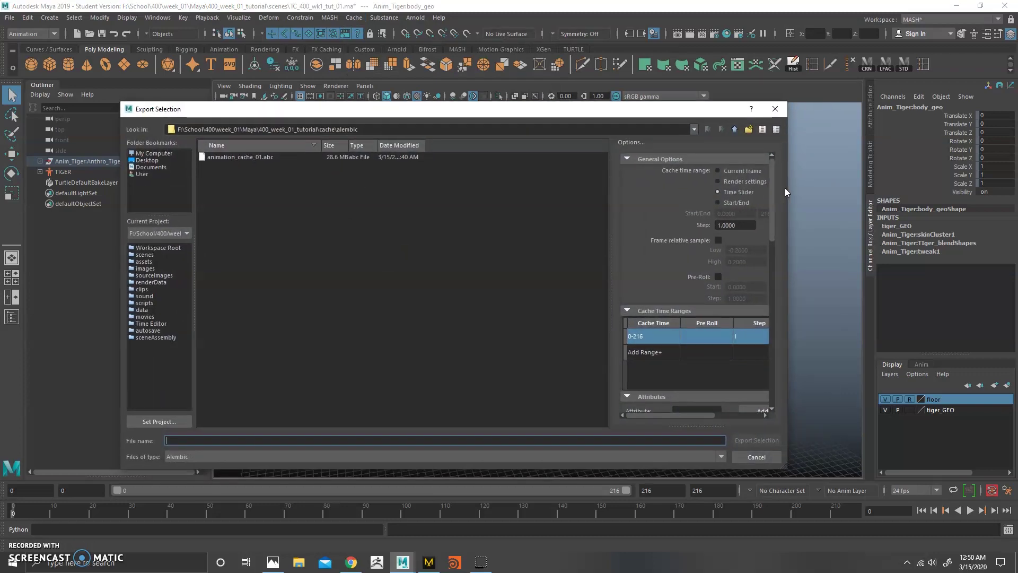
drag(788, 189, 857, 189)
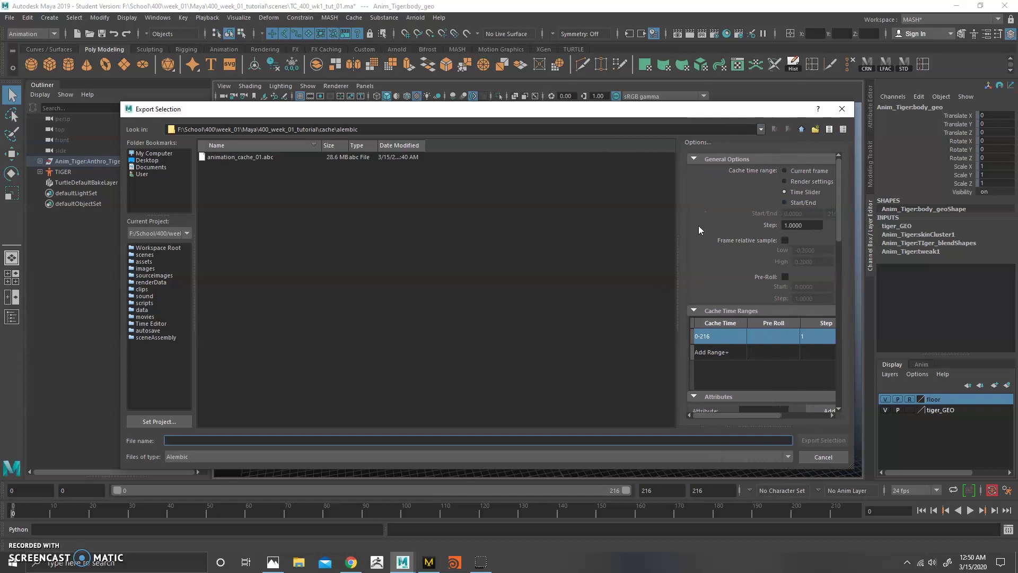
drag(681, 228, 572, 230)
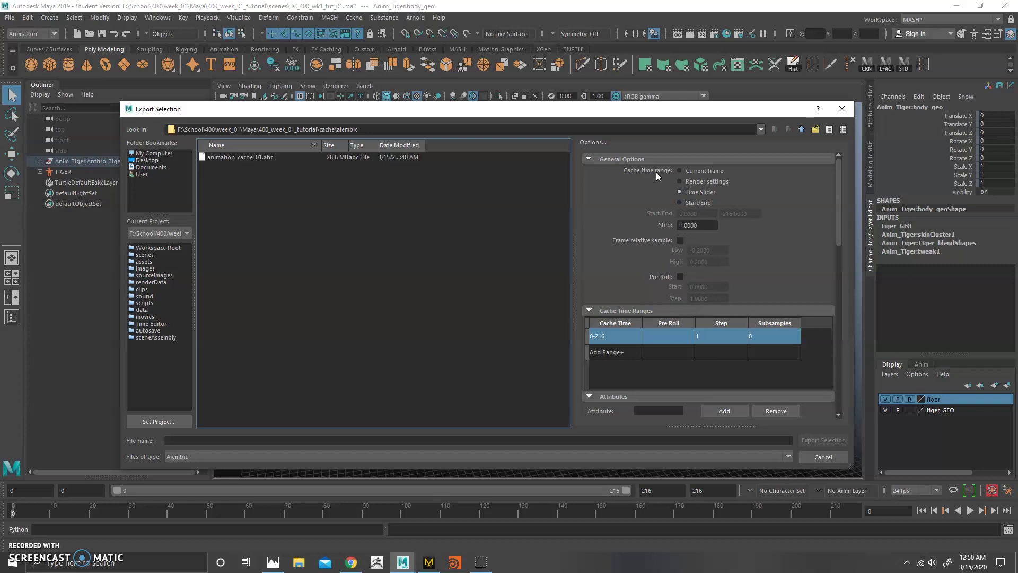
drag(361, 111, 376, 114)
click(314, 160)
click(236, 444)
key(shift+Left)
text(2)
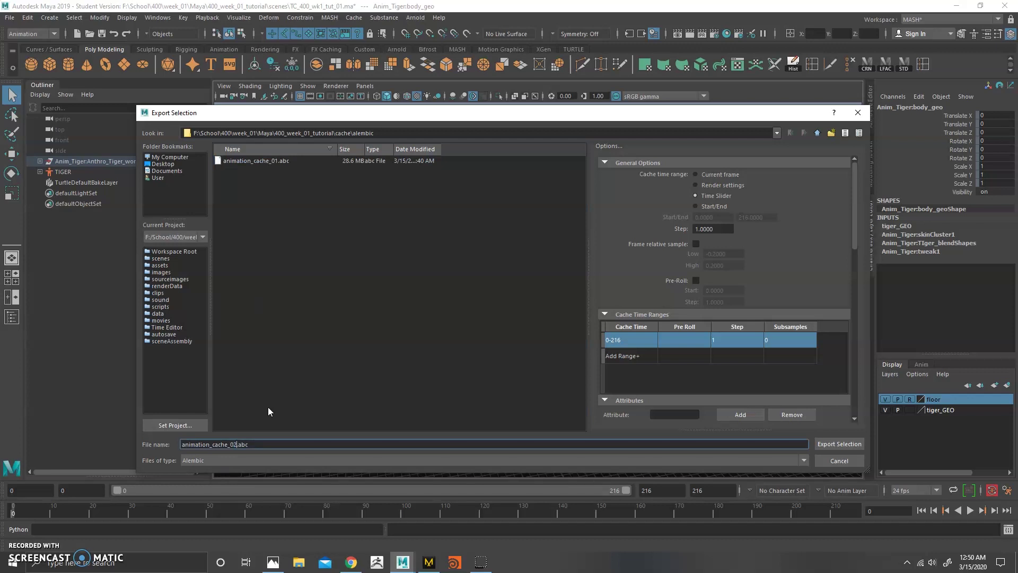
click(836, 445)
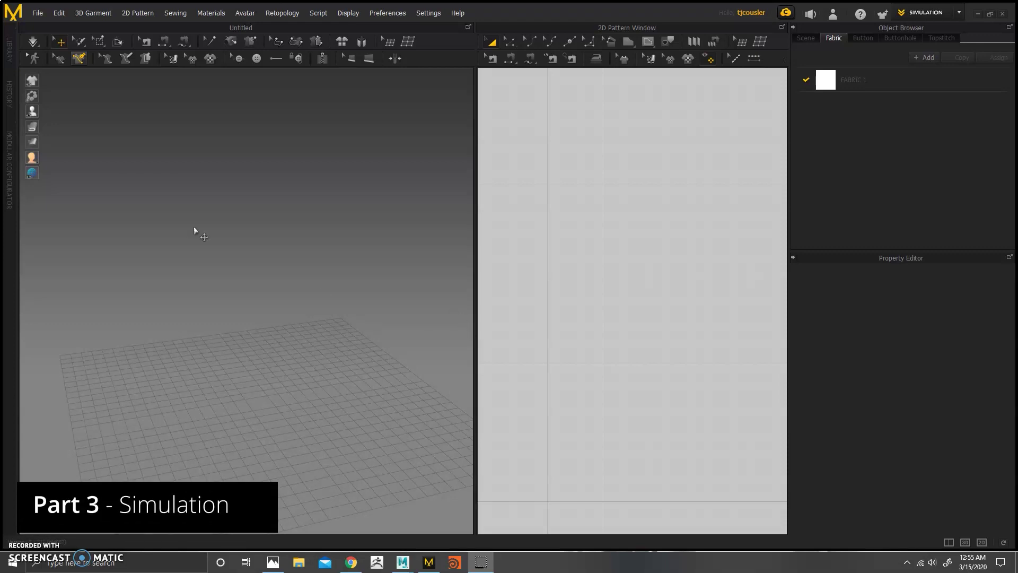
Switch to Marvelous Designer and import the Alembic file animation_cache_02.abc at 24 FPS with the cm (DAZ Studio) scale.
click(37, 12)
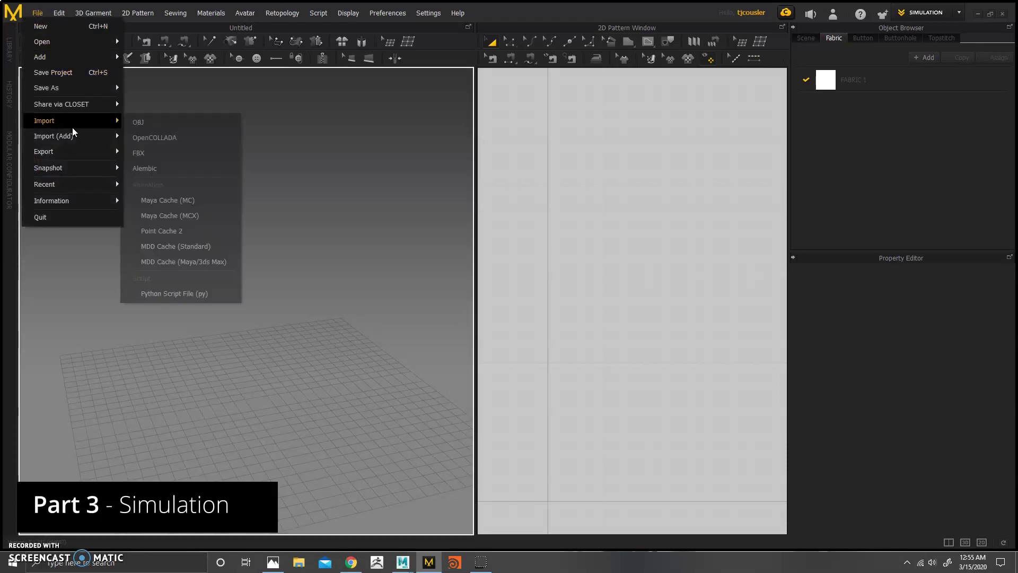
mouse_move(69, 125)
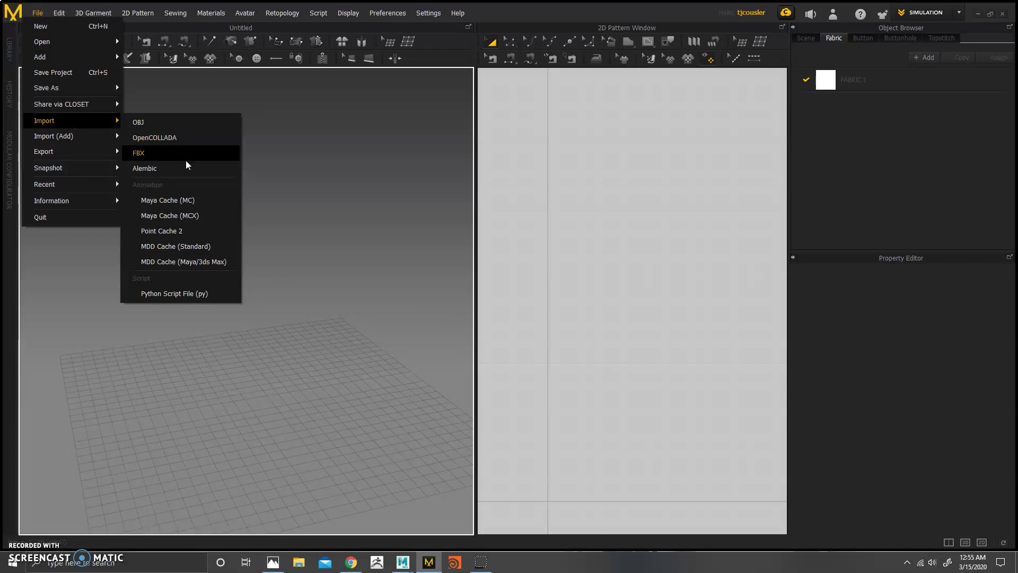
click(179, 170)
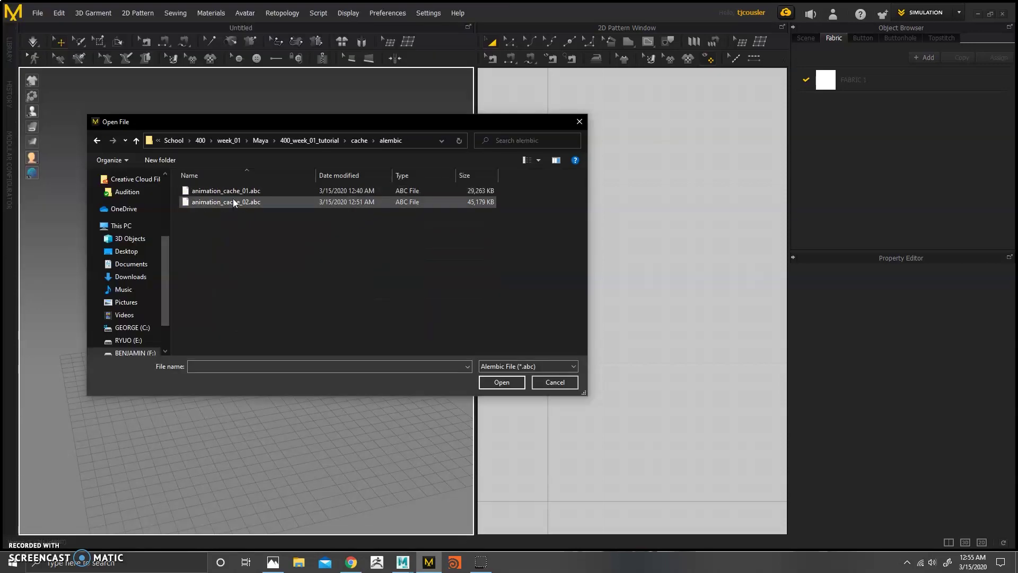
click(234, 201)
click(499, 382)
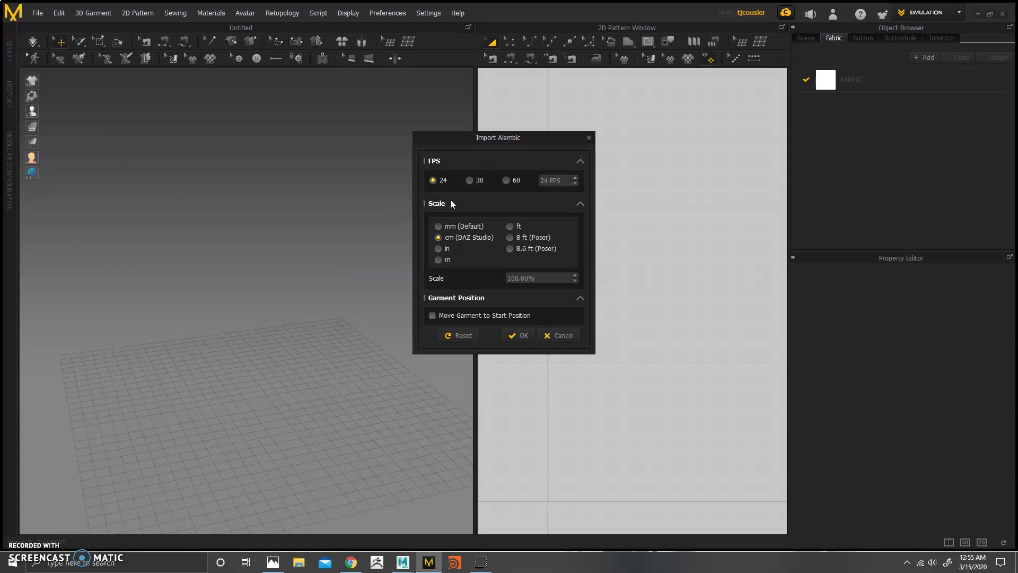
key(Return)
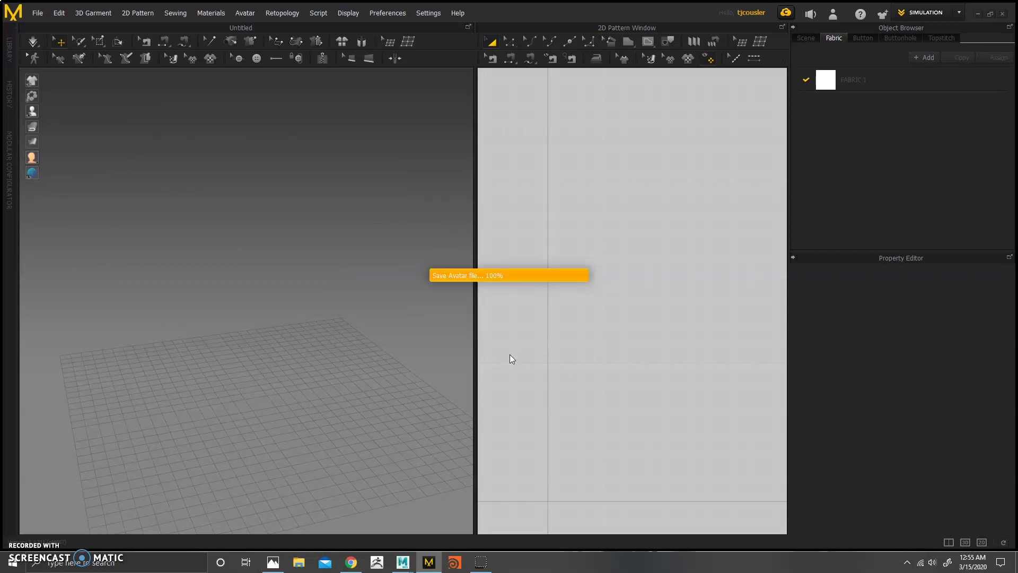
scroll(366, 331, down, 10)
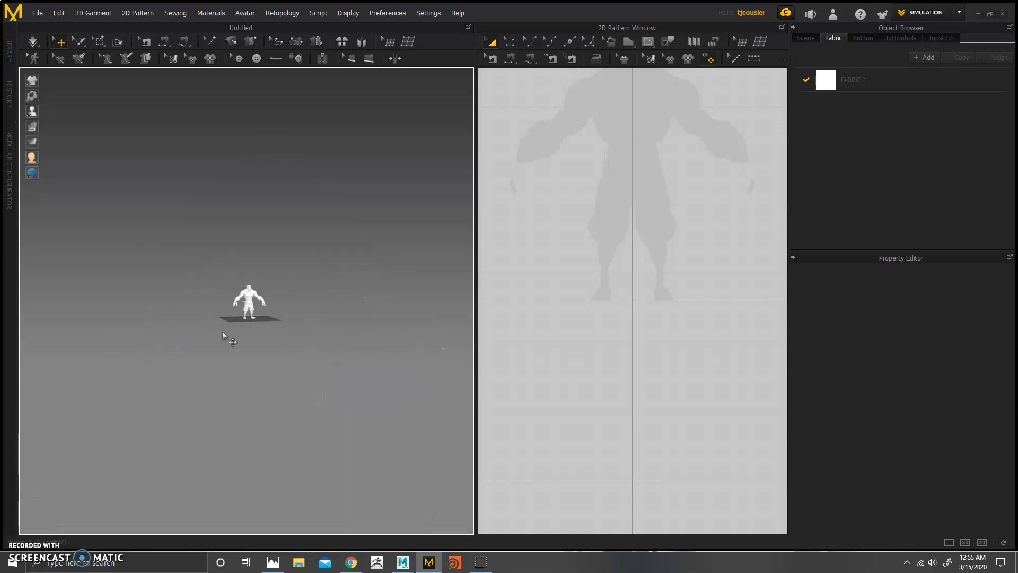
scroll(225, 336, up, 8)
right_drag(291, 327, 288, 329)
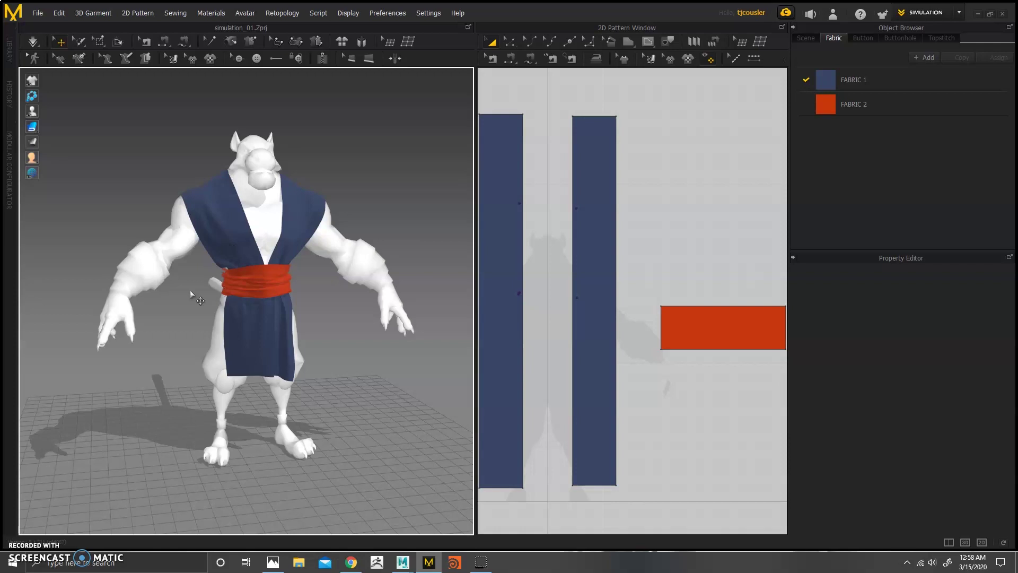
Examine the tacks that hold the robe to the tiger's shoulder, using the tack tool's see-through garment display, and leave the tool.
right_drag(189, 291, 259, 254)
scroll(265, 307, up, 3)
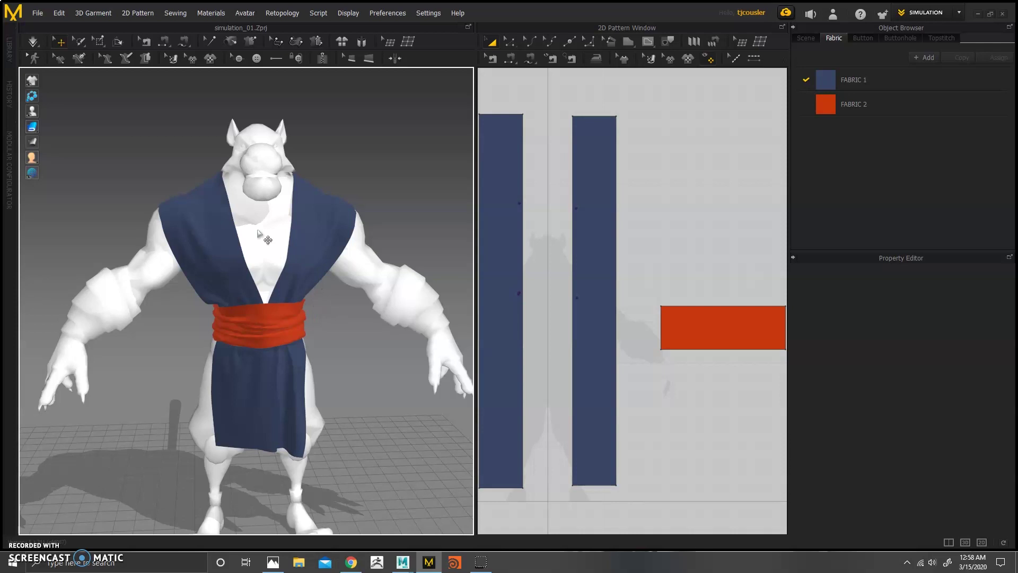
right_drag(317, 183, 232, 233)
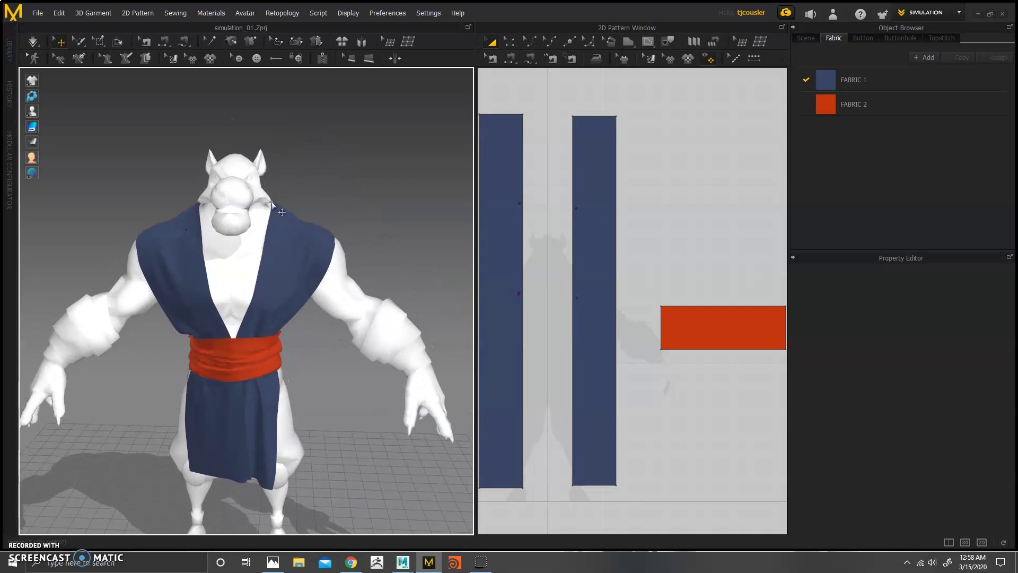
right_drag(278, 204, 312, 208)
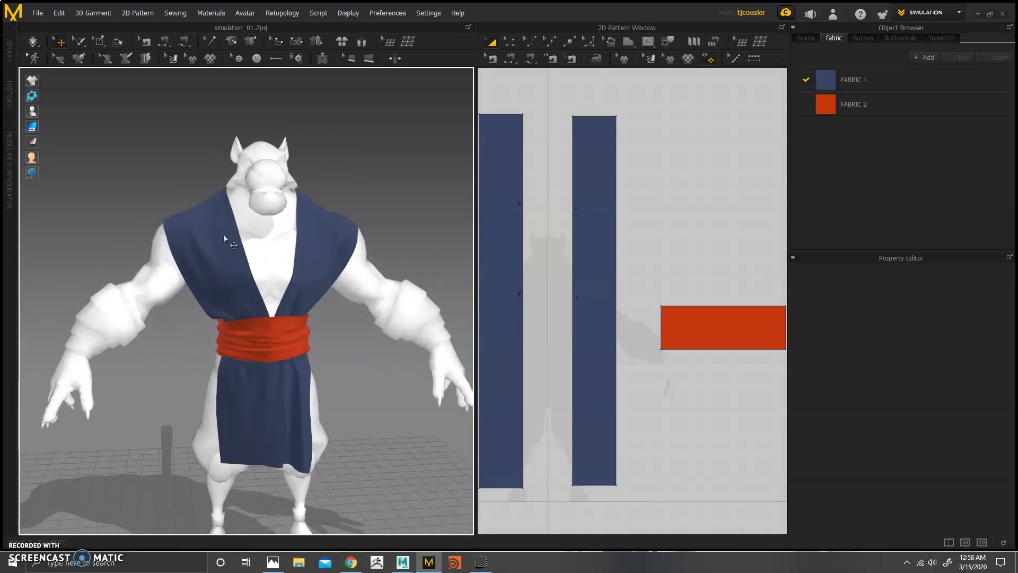
right_drag(282, 227, 266, 281)
click(250, 41)
scroll(266, 282, up, 5)
click(270, 182)
right_drag(237, 133, 220, 148)
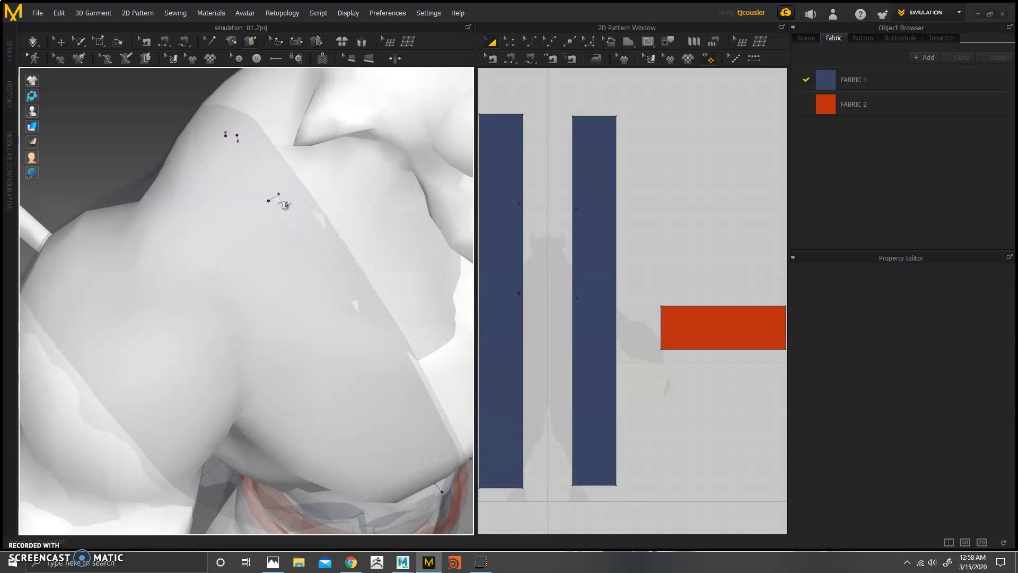
scroll(286, 202, down, 5)
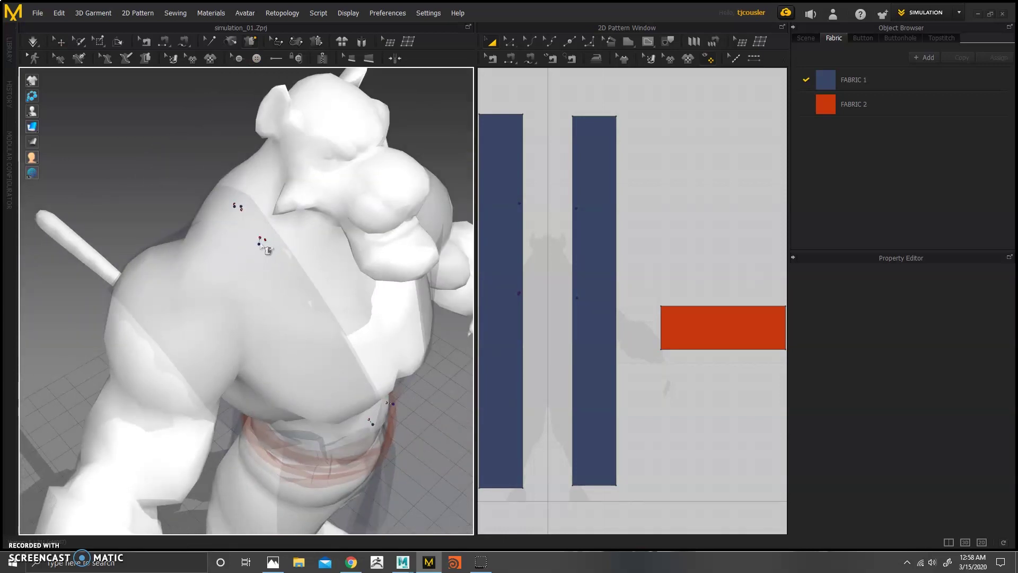
click(34, 42)
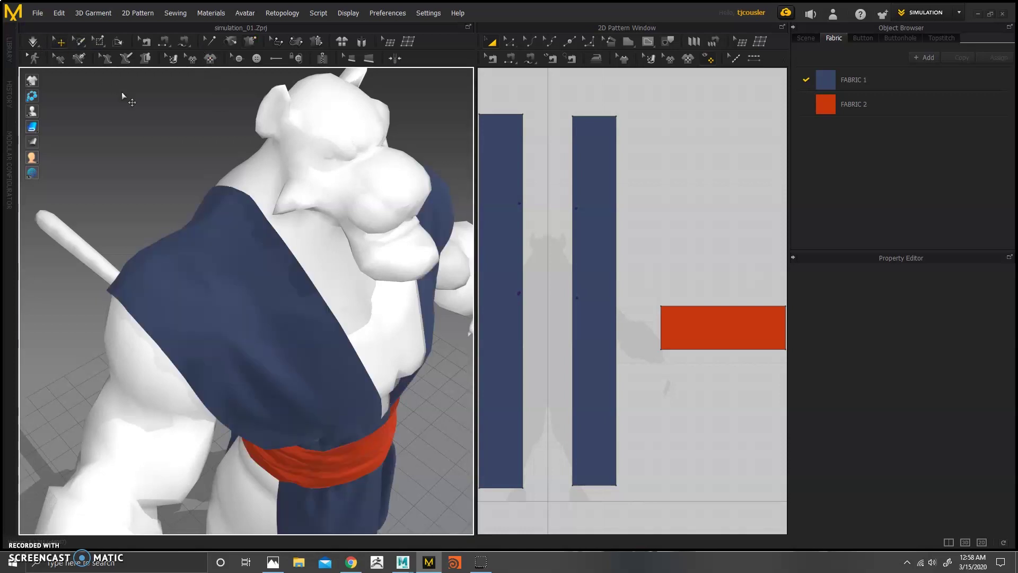
Switch from Simulation to Animation mode and enlarge the Animation Editor to show more of the imported tiger tracks.
right_drag(139, 106, 198, 229)
scroll(196, 234, down, 3)
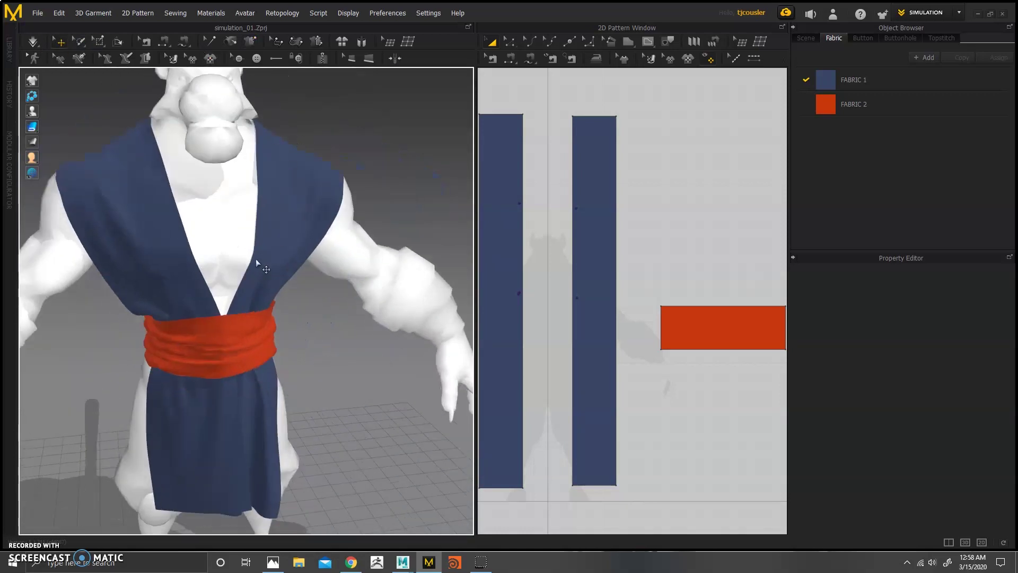
scroll(249, 268, up, 5)
scroll(284, 259, down, 6)
scroll(259, 265, up, 3)
scroll(284, 247, down, 3)
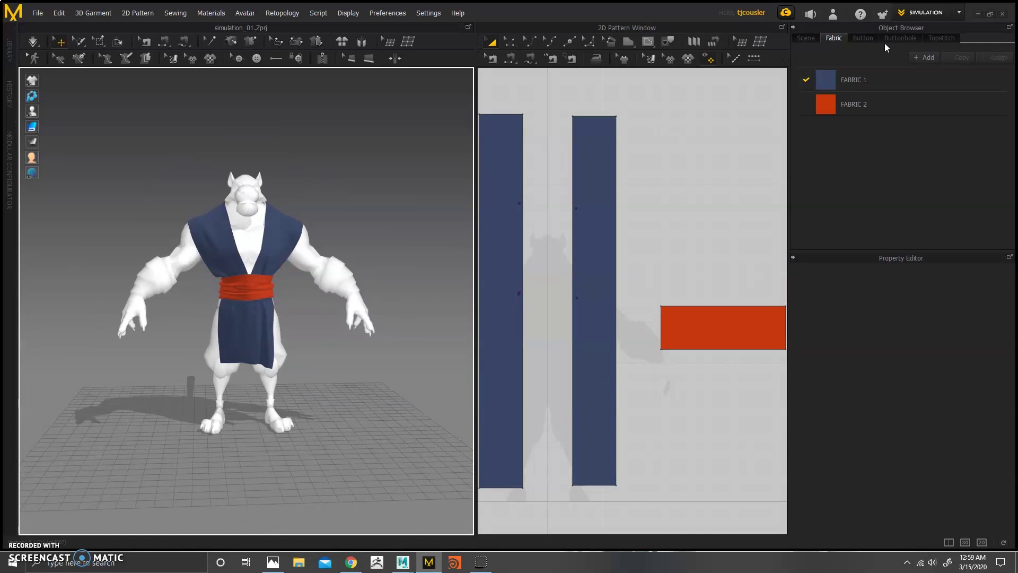
click(921, 12)
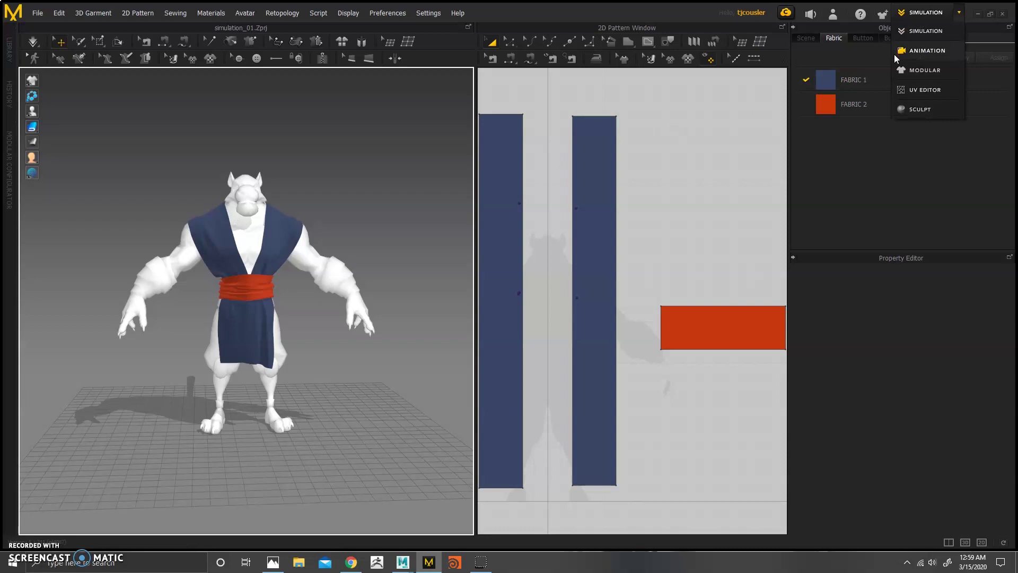
click(920, 51)
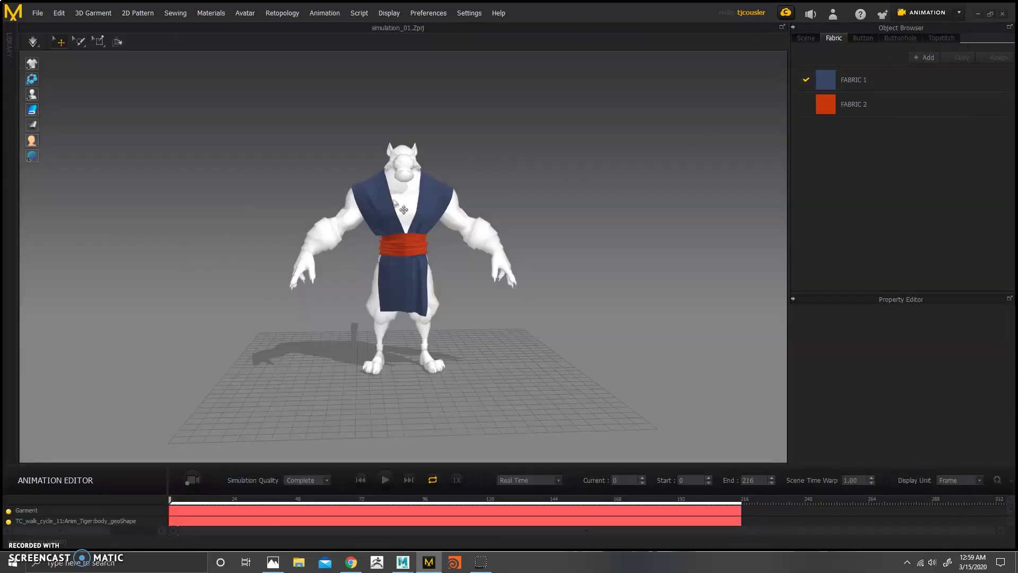
scroll(438, 259, up, 6)
scroll(437, 259, down, 8)
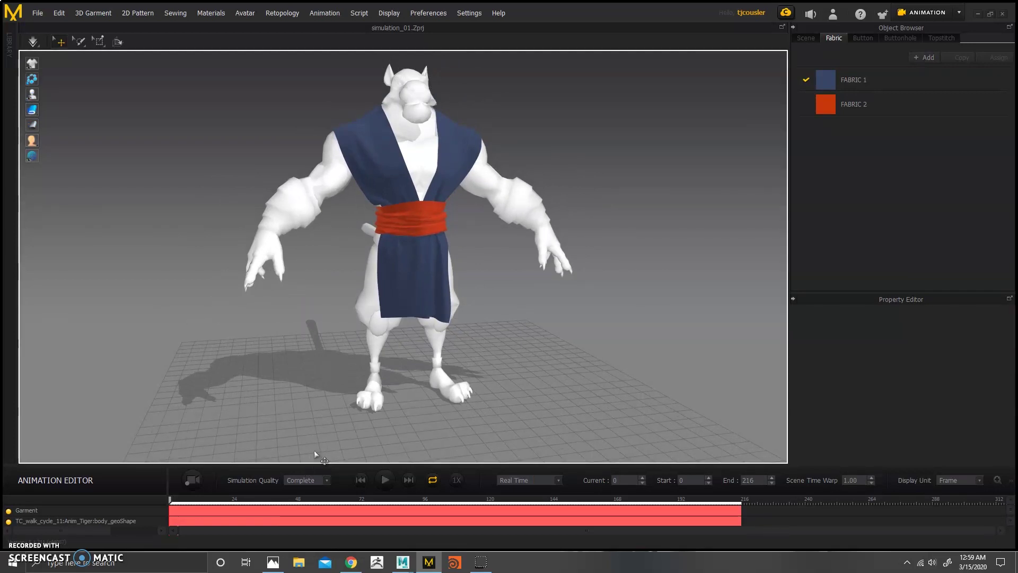
drag(317, 461, 314, 435)
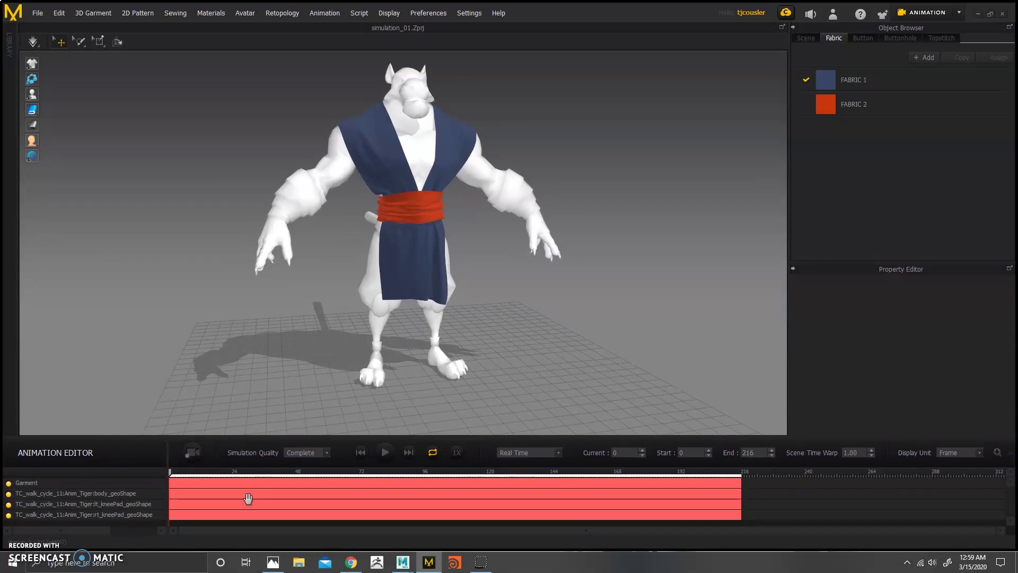
drag(233, 485, 287, 471)
Turn off looping and record the garment's cloth simulation over the walk animation from frame 0 to 216.
right_drag(469, 242, 465, 288)
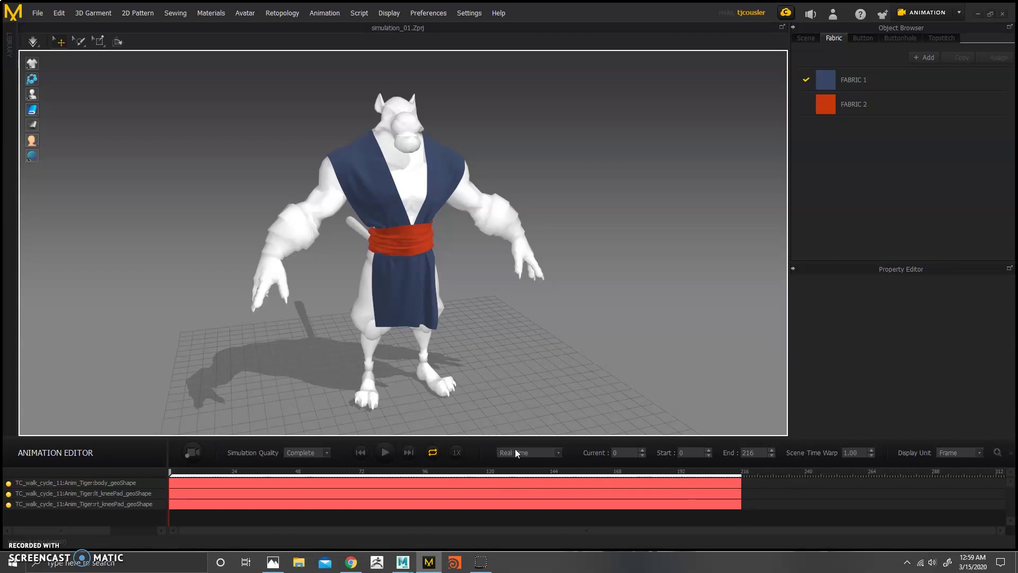
click(432, 452)
click(190, 447)
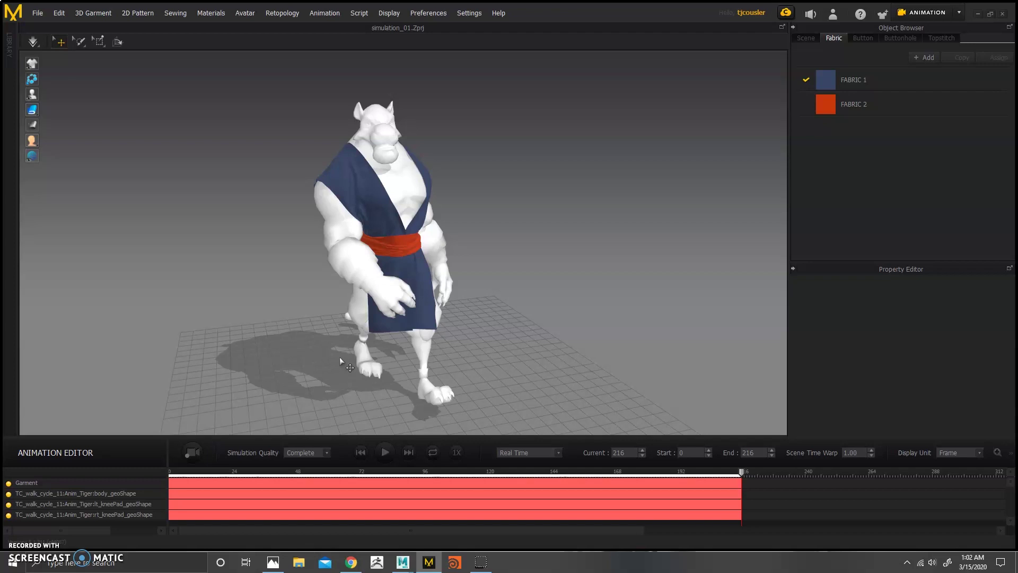
Play back the recorded cloth simulation with looping on, check it from another angle and stop it.
click(384, 452)
click(432, 452)
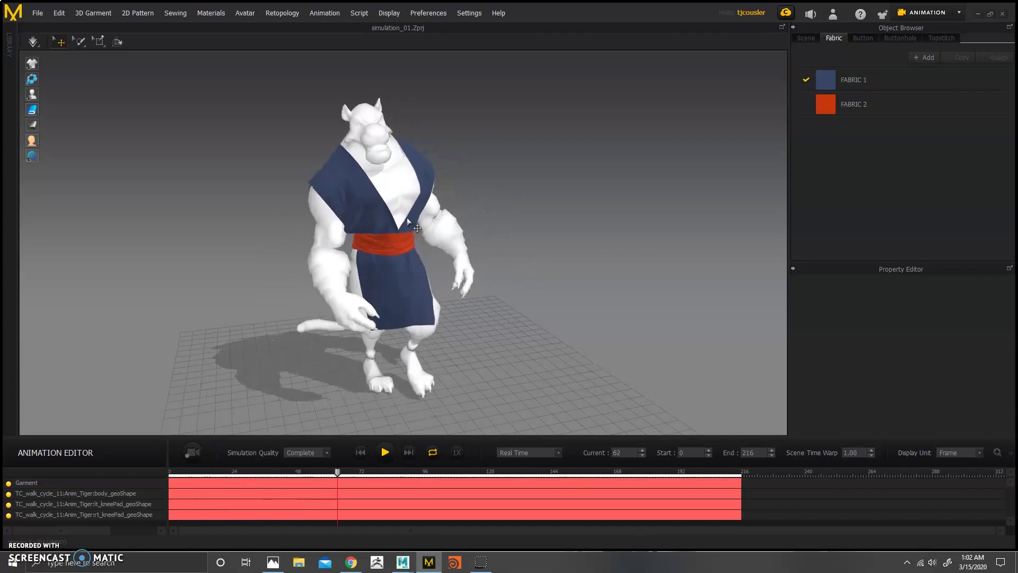
right_drag(403, 184, 456, 211)
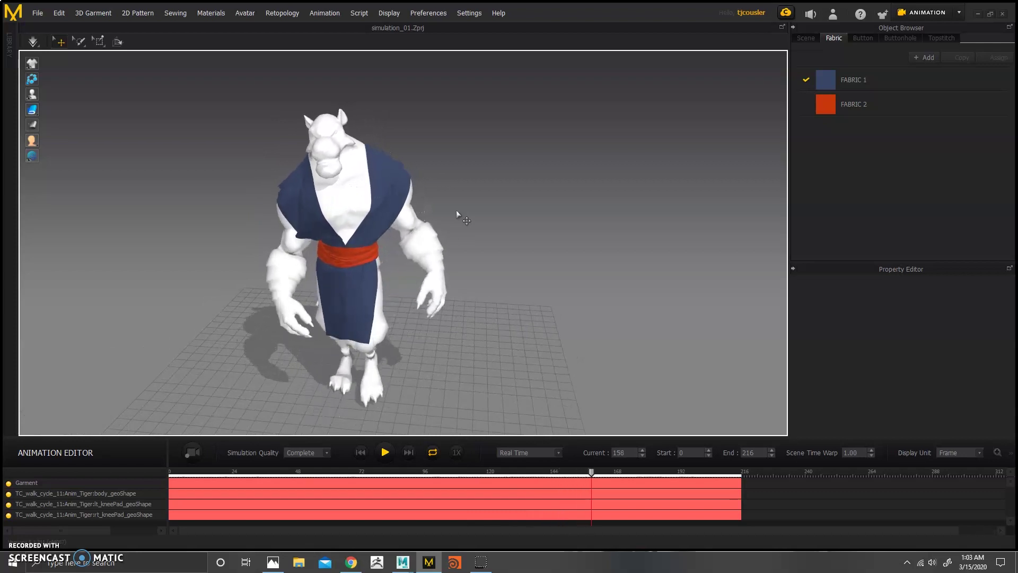
click(385, 452)
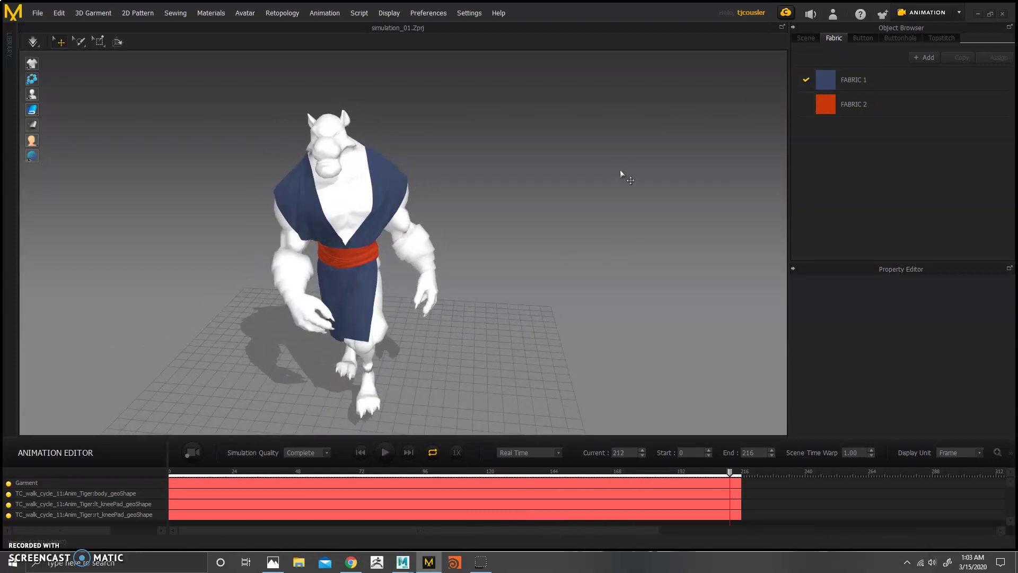
Return to Simulation mode and look over the robe's pattern pieces in the 2D pattern view.
click(911, 14)
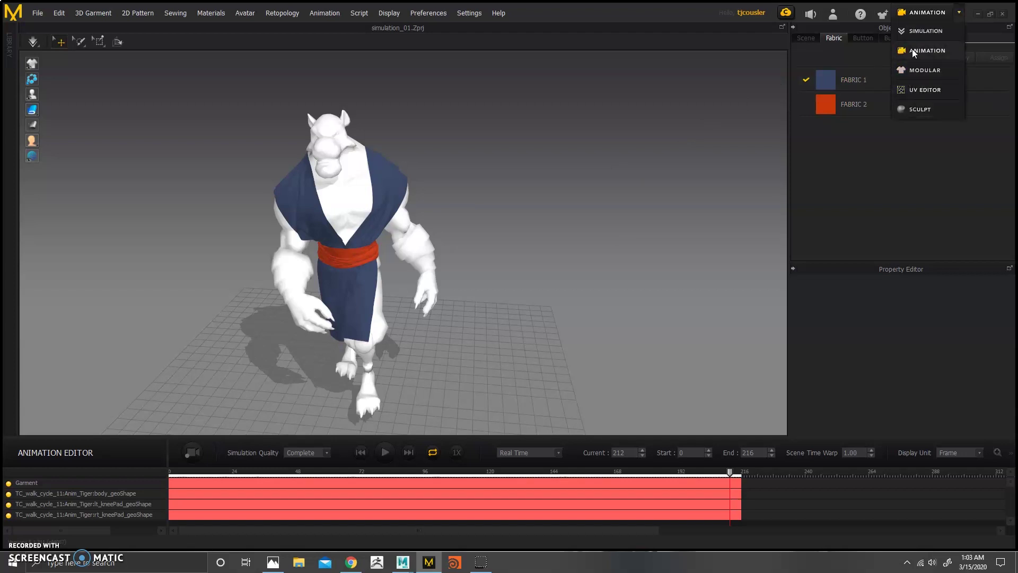
click(915, 32)
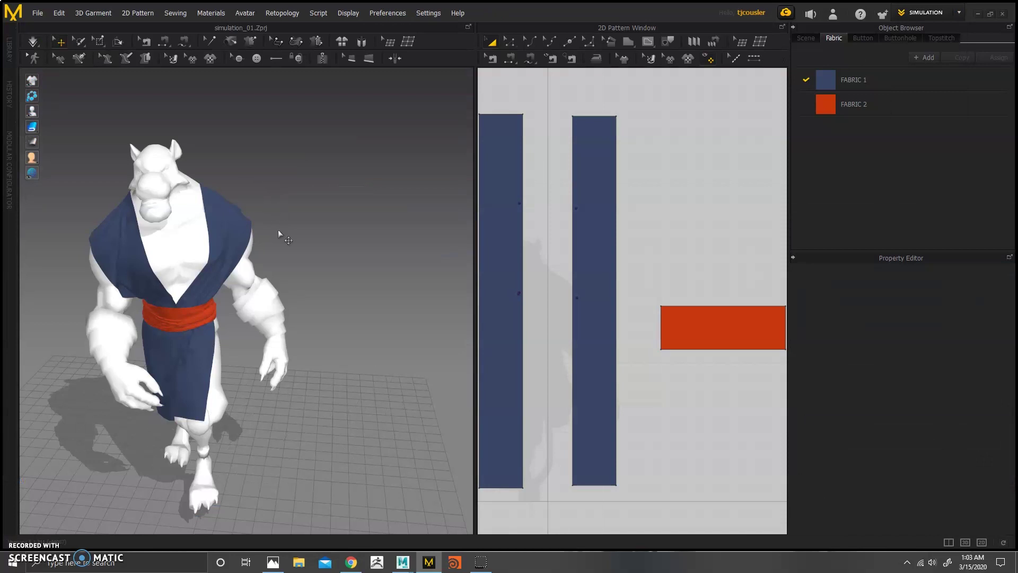
click(521, 170)
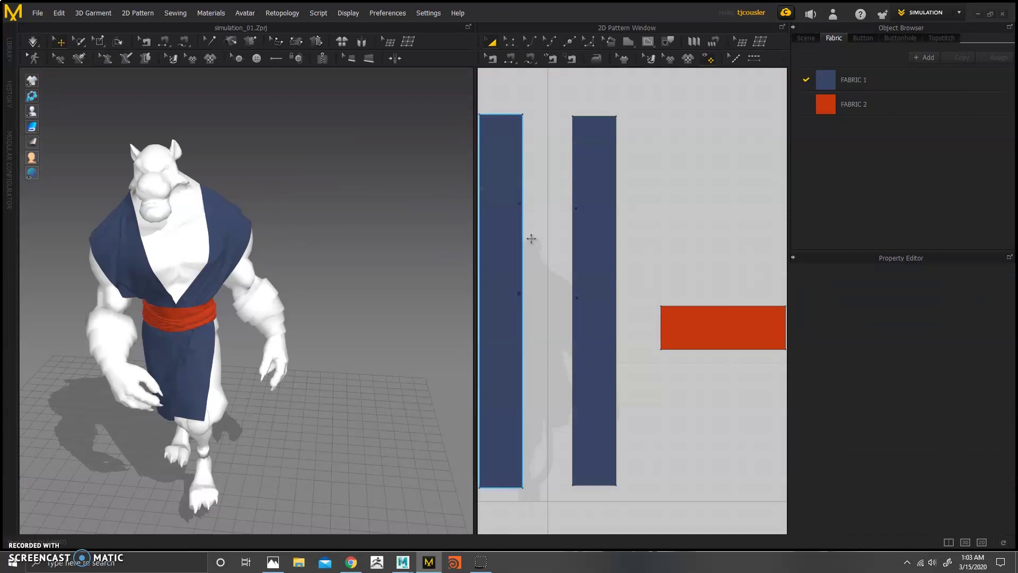
scroll(656, 302, down, 3)
click(624, 278)
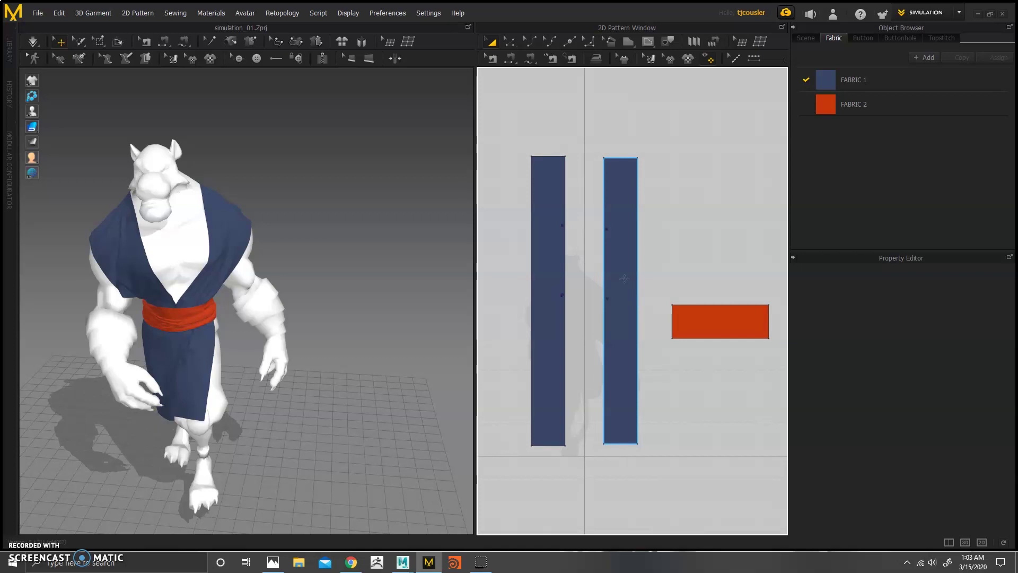
Switch to UV Editor mode and examine how the pattern pieces are laid out in the UV tiles.
click(922, 14)
click(923, 88)
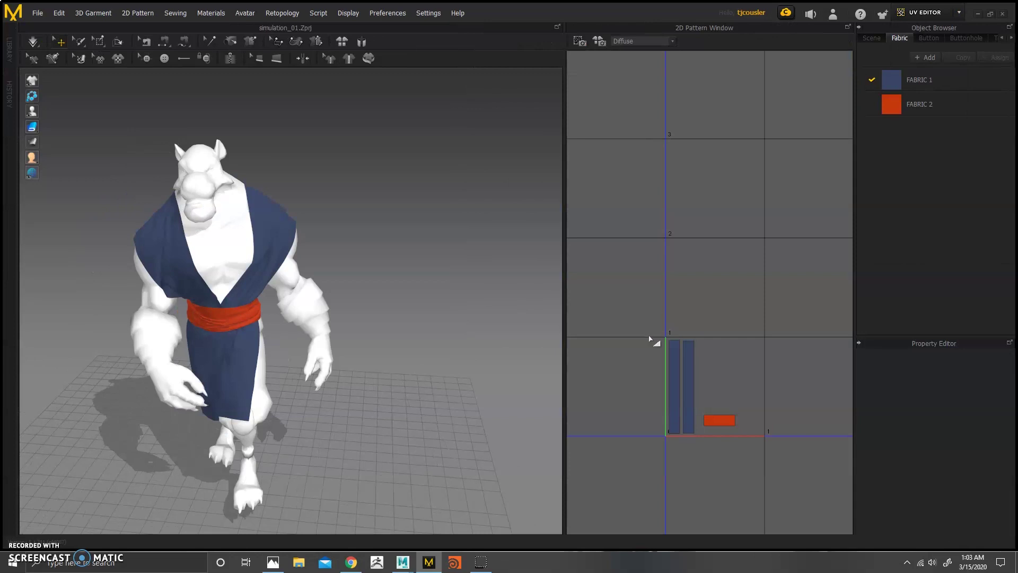
scroll(673, 318, up, 3)
scroll(670, 241, up, 2)
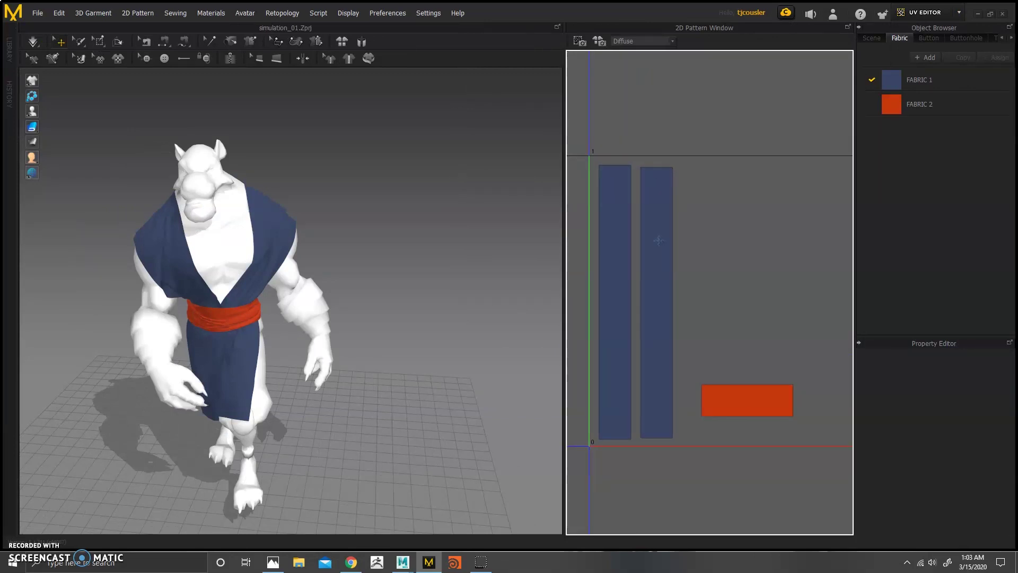
scroll(730, 210, down, 3)
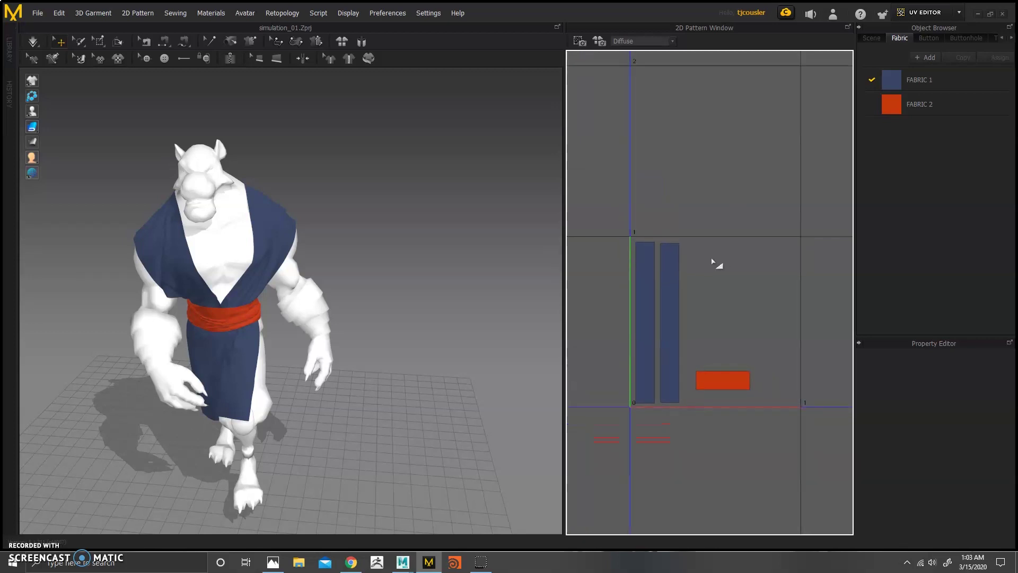
scroll(703, 265, down, 3)
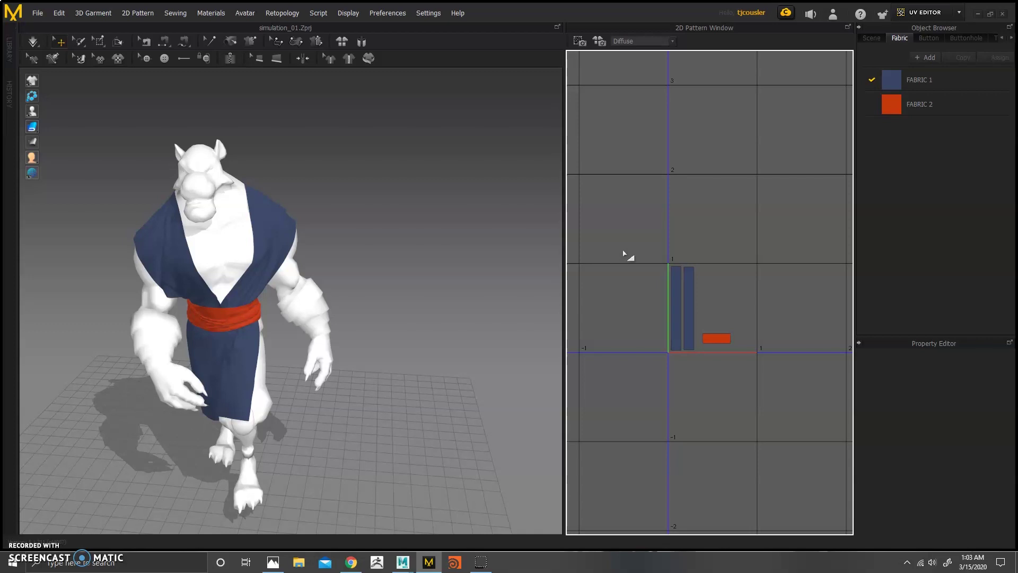
right_drag(702, 270, 692, 235)
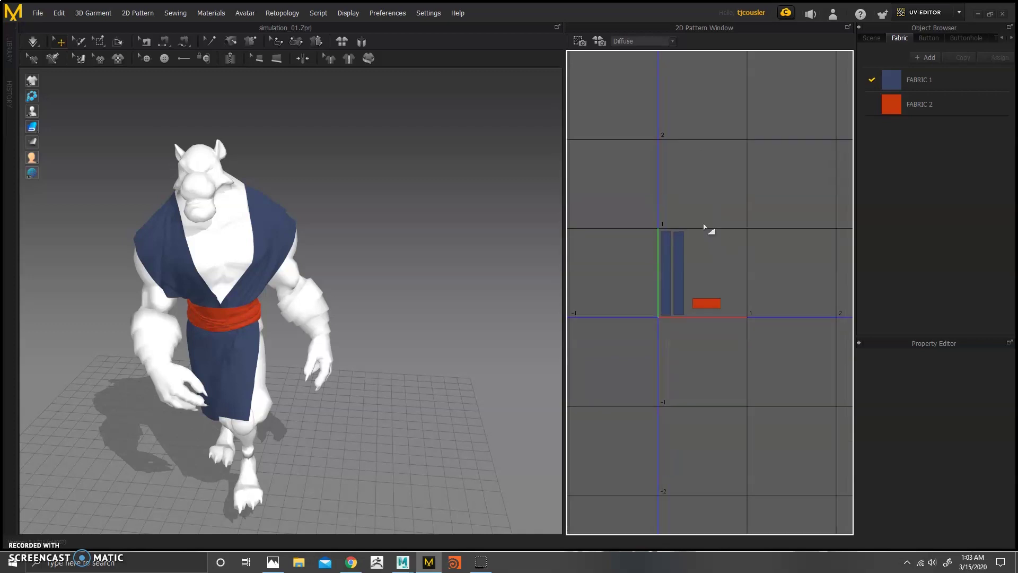
scroll(692, 235, up, 1)
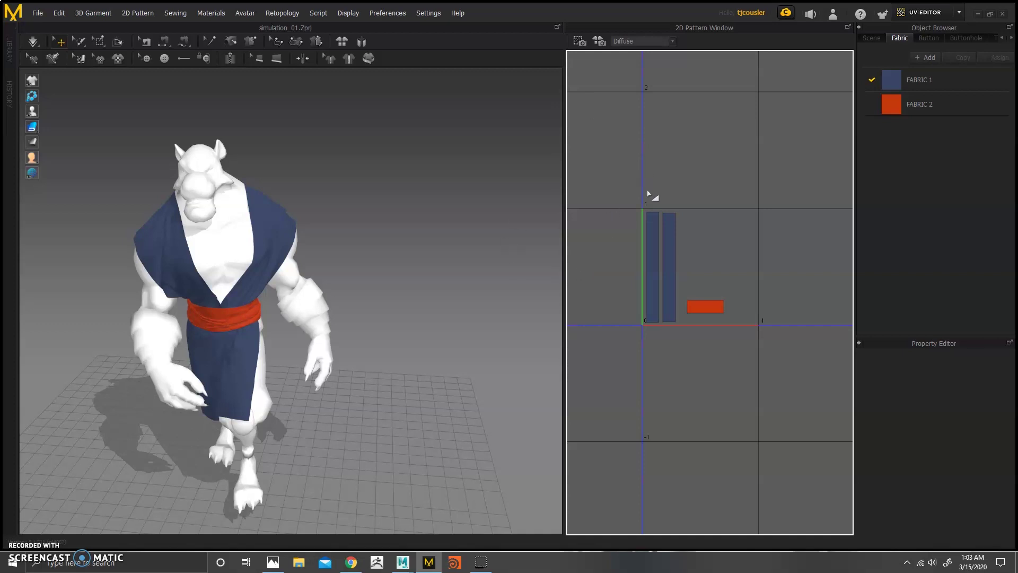
Try selecting all the pattern pieces' UVs and shifting them within the first UV tile.
drag(650, 200, 676, 247)
key(ctrl+a)
drag(636, 199, 744, 363)
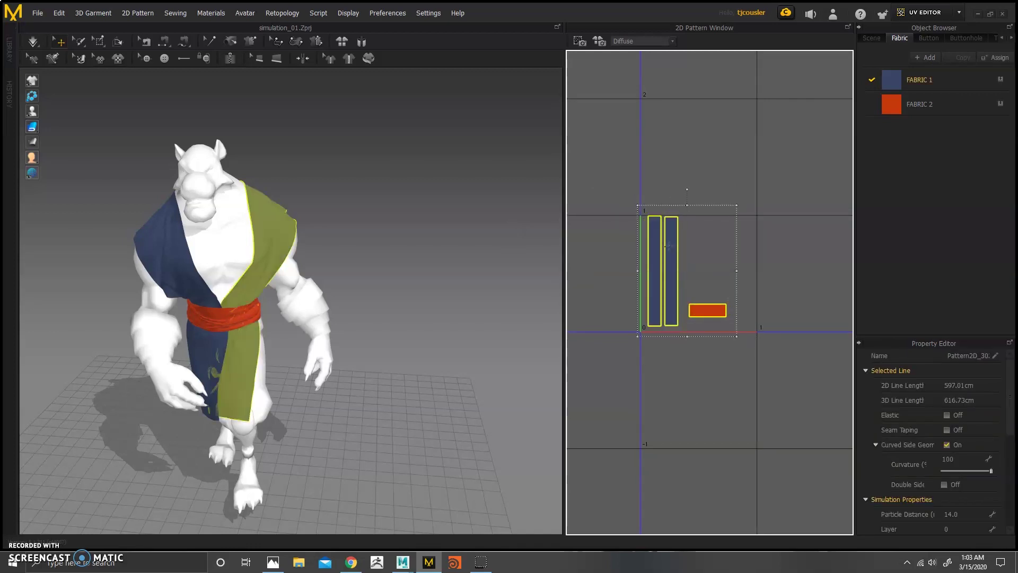
click(630, 211)
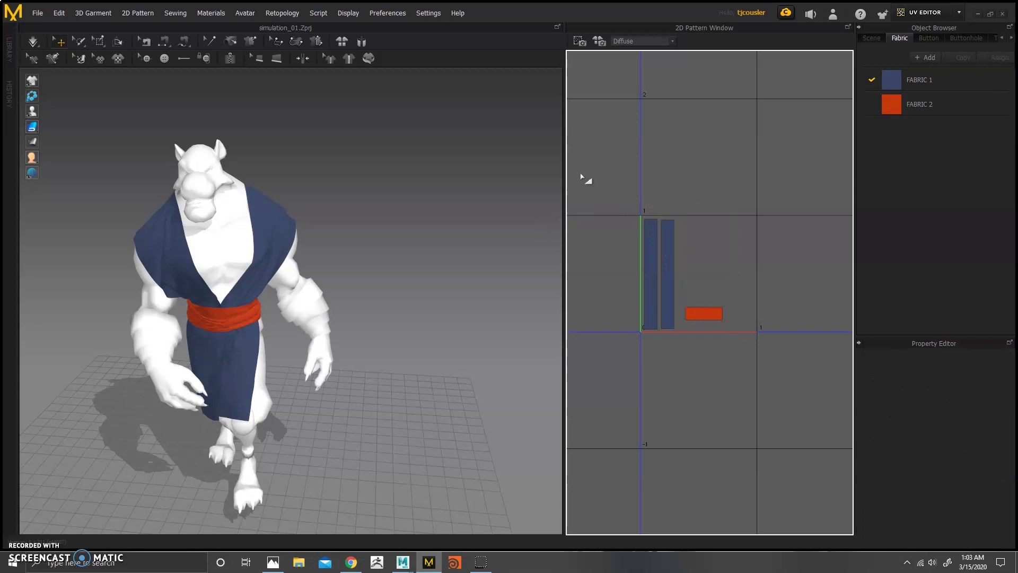
Switch back to Animation mode and start an Alembic (HDF5) export of the simulated garment.
click(948, 12)
click(923, 45)
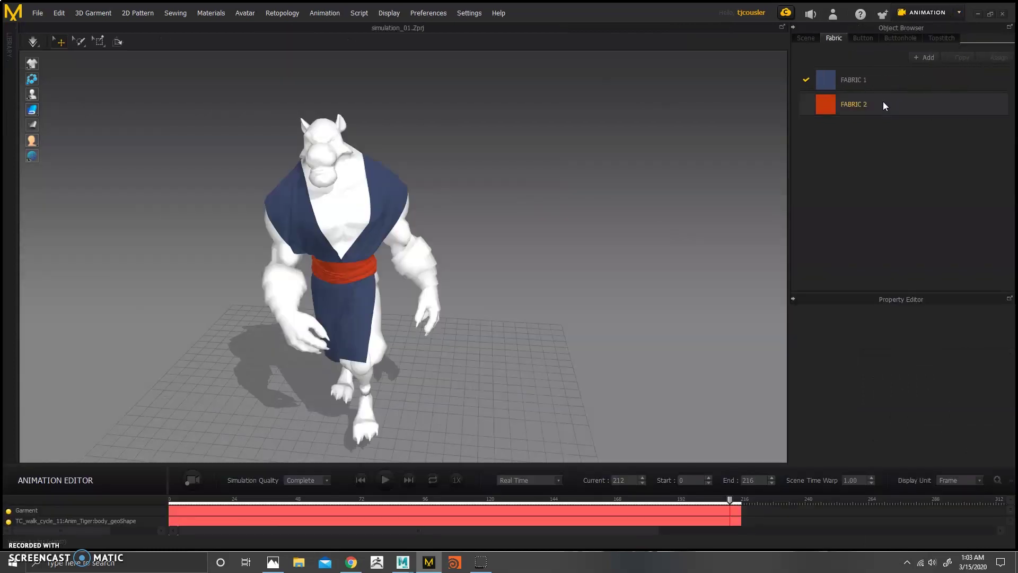
click(38, 12)
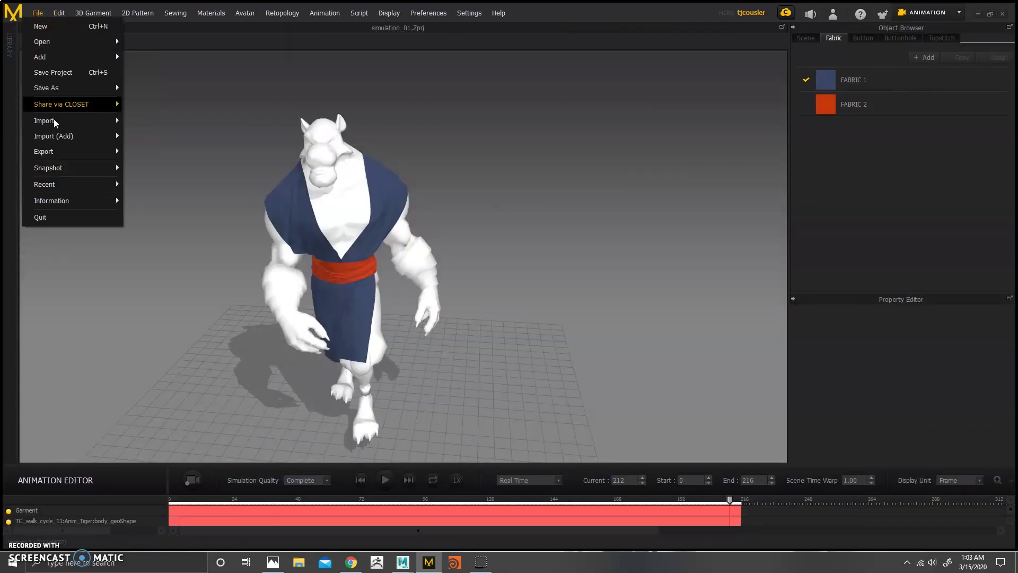
mouse_move(56, 152)
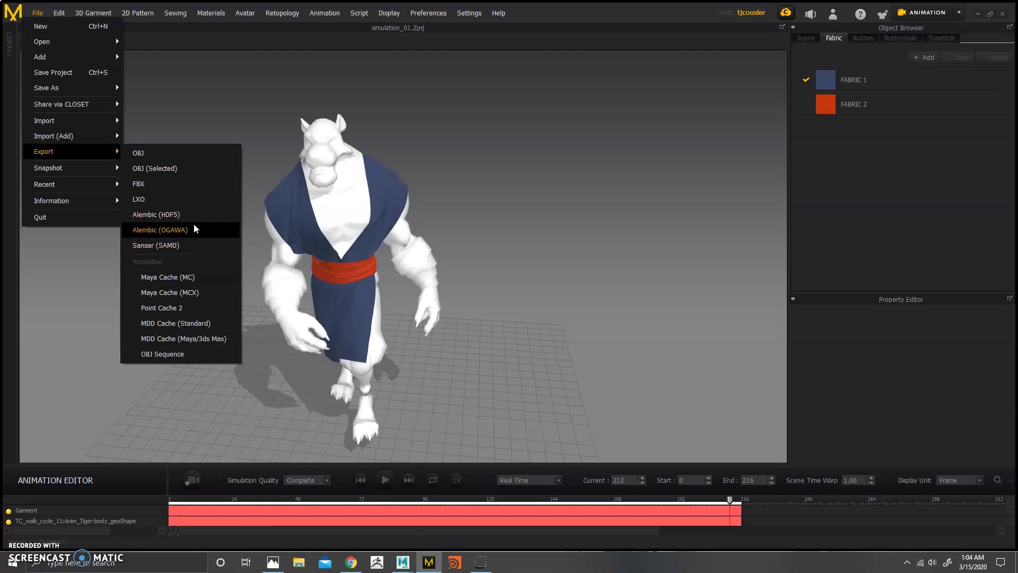
click(163, 215)
Base the export's file name on animation_cache_02.abc, replace "animation" with "clothing", and save it to the alembic cache folder to reach the export options.
click(226, 202)
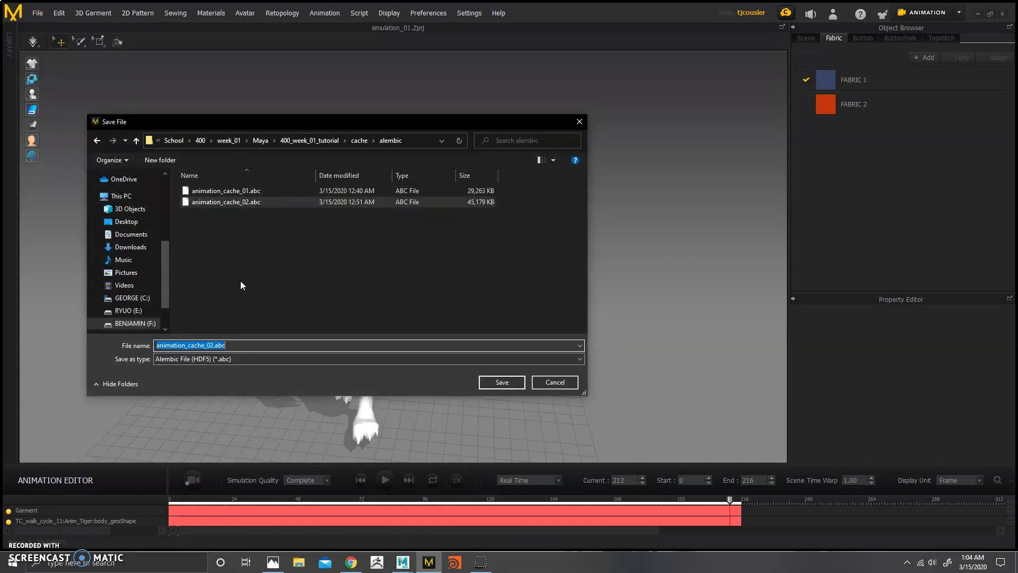
drag(182, 345, 121, 346)
text(clothin)
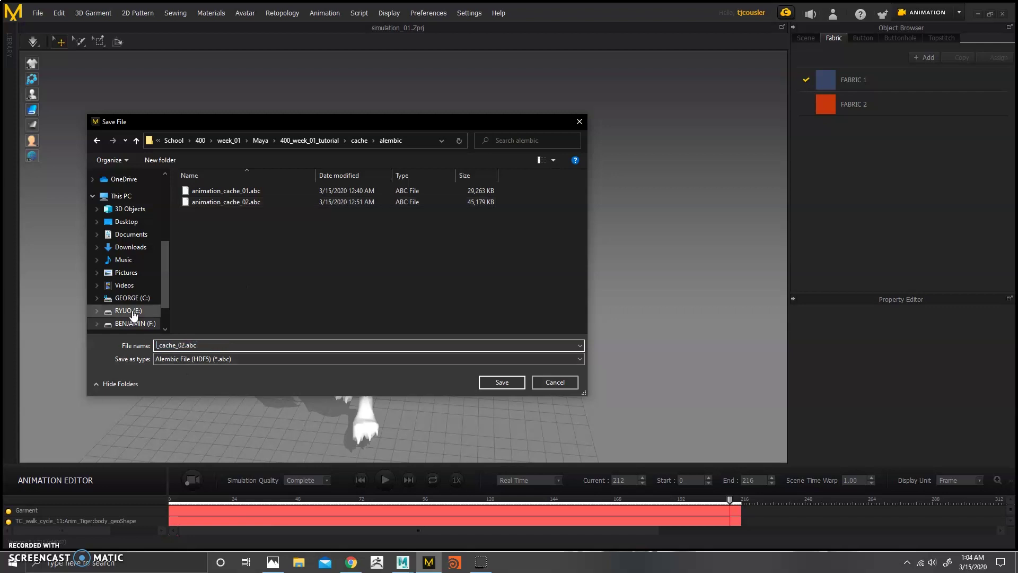
text(g)
drag(204, 345, 208, 345)
click(494, 382)
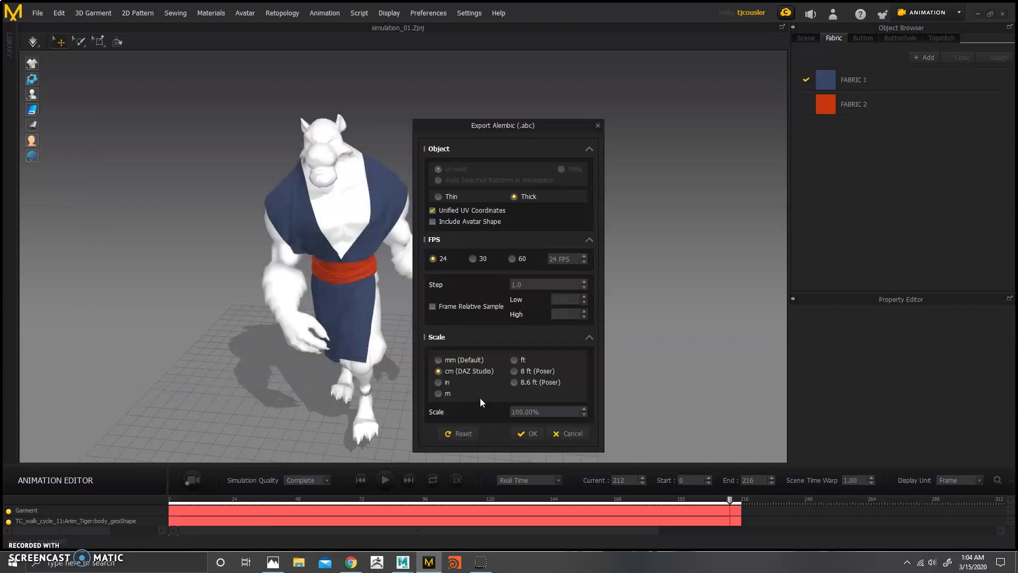
drag(479, 132, 510, 84)
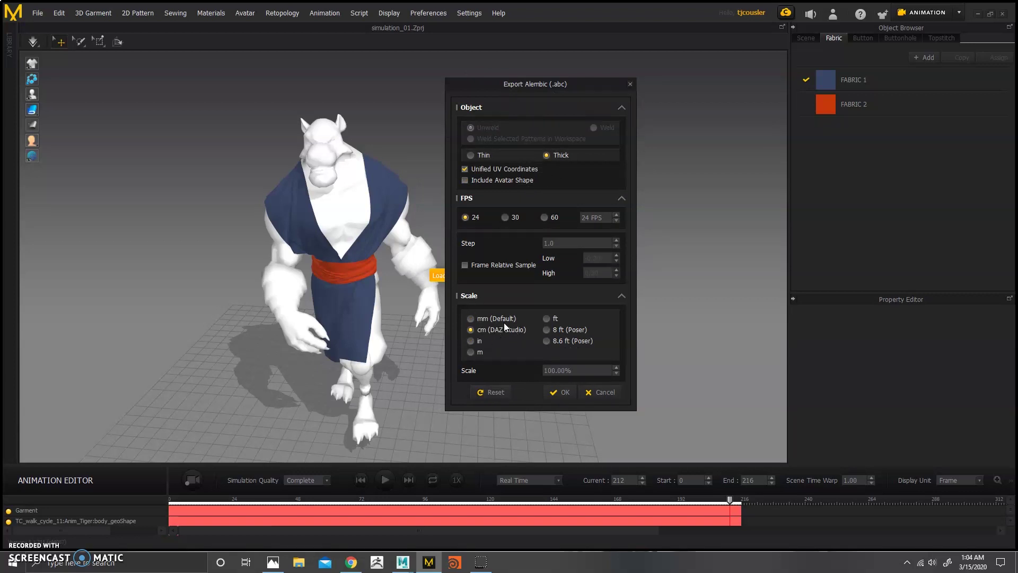
drag(545, 103, 628, 106)
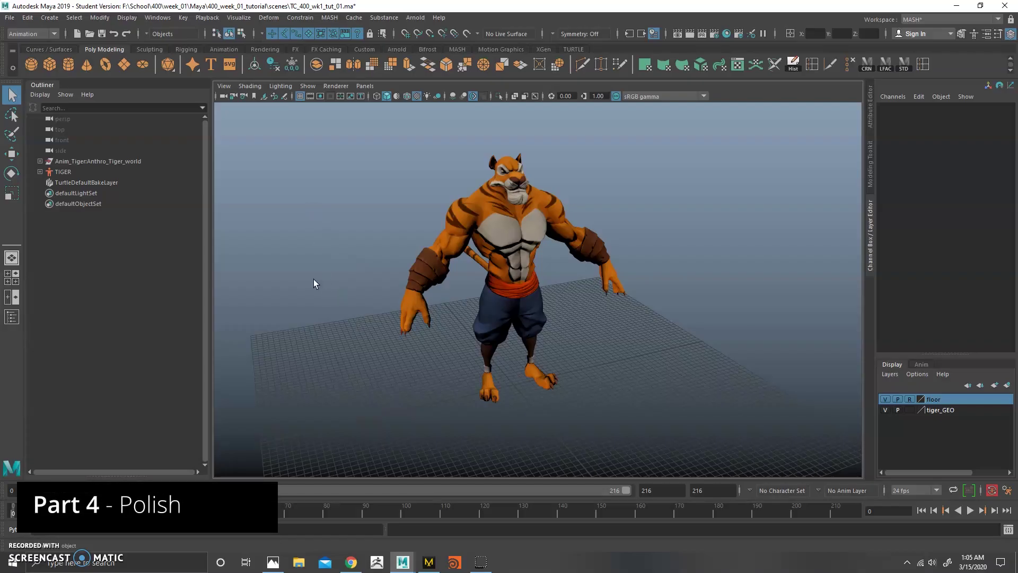
Switch to Maya and import the Alembic cache clothing_cache_01.abc into the tiger scene at the scene root.
click(360, 16)
mouse_move(371, 37)
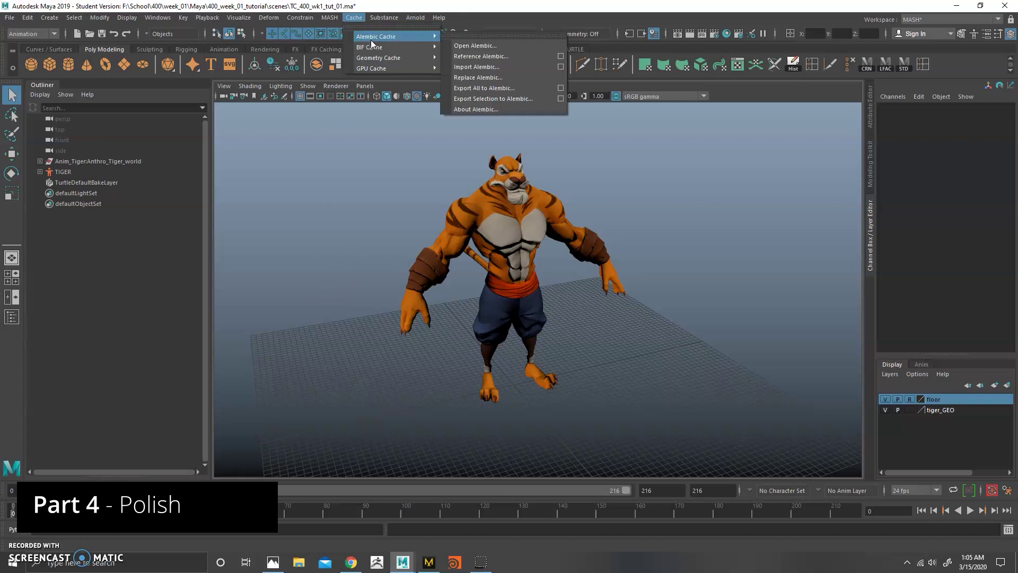
click(498, 67)
click(254, 161)
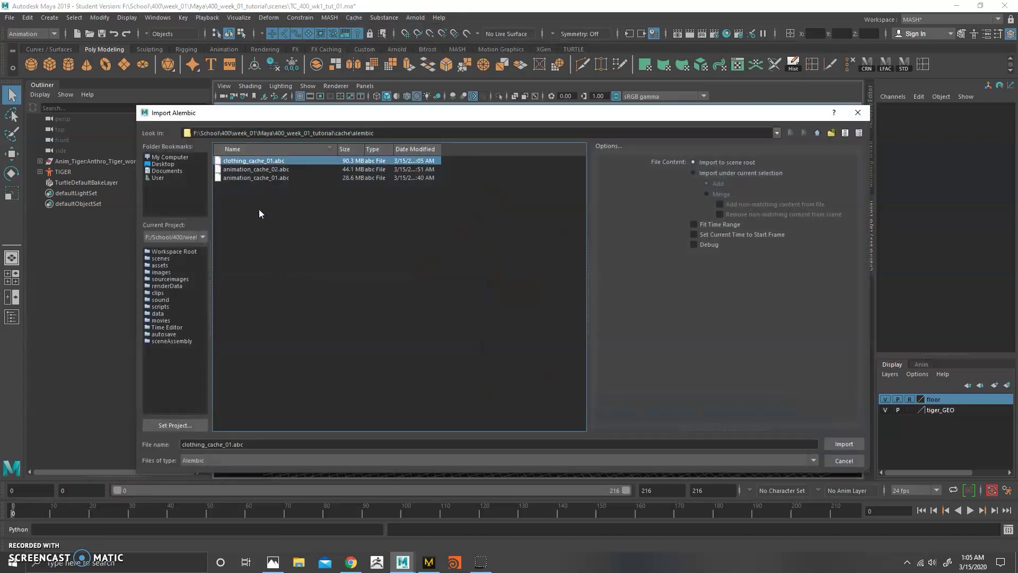
click(843, 444)
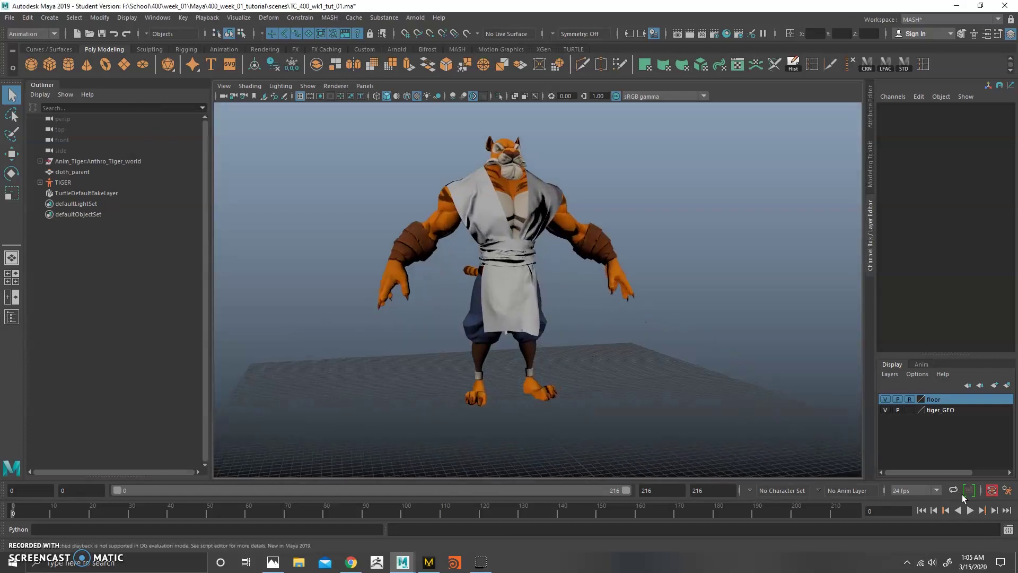
Play the animation to check that the imported robe follows the tiger, and return to the first frame.
click(970, 510)
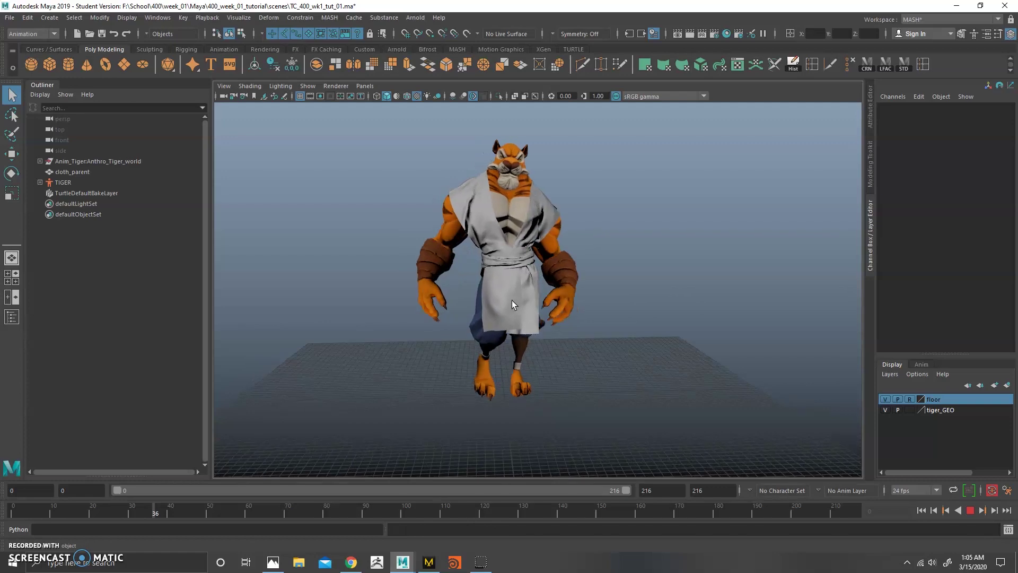
alt+drag(539, 250, 637, 288)
click(971, 514)
click(921, 510)
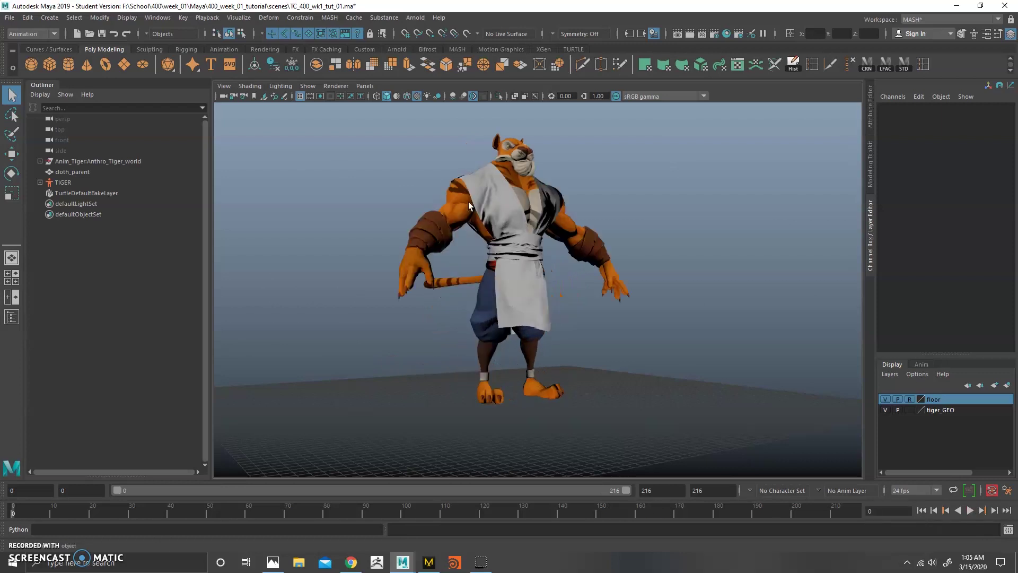
Change to the Modeling command set and apply Set Vertex Normal to the imported robe mesh.
alt+right_drag(469, 202, 364, 294)
alt+drag(364, 293, 509, 276)
alt+right_drag(530, 246, 501, 251)
alt+drag(501, 251, 400, 133)
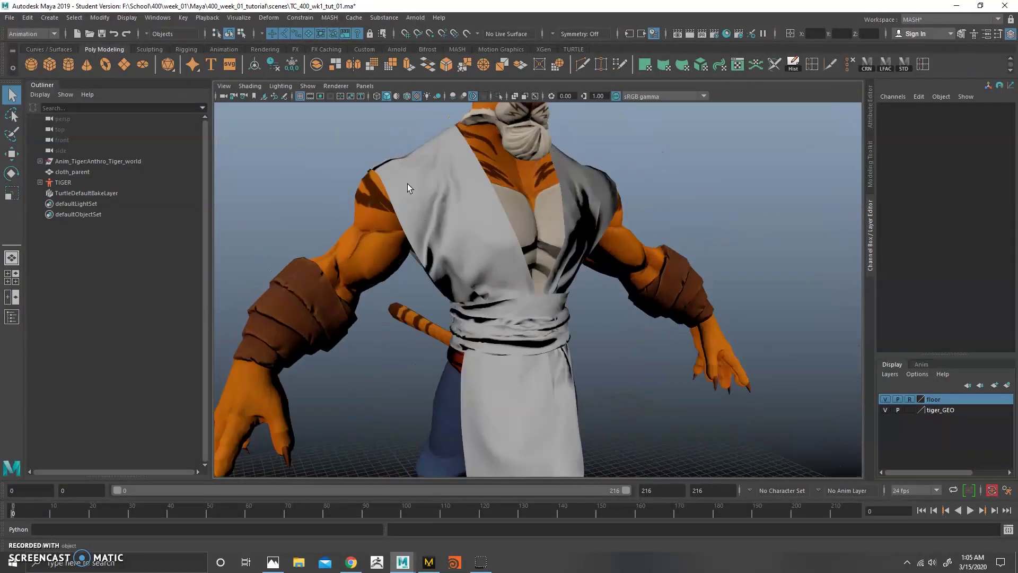
click(407, 183)
alt+drag(407, 184, 477, 234)
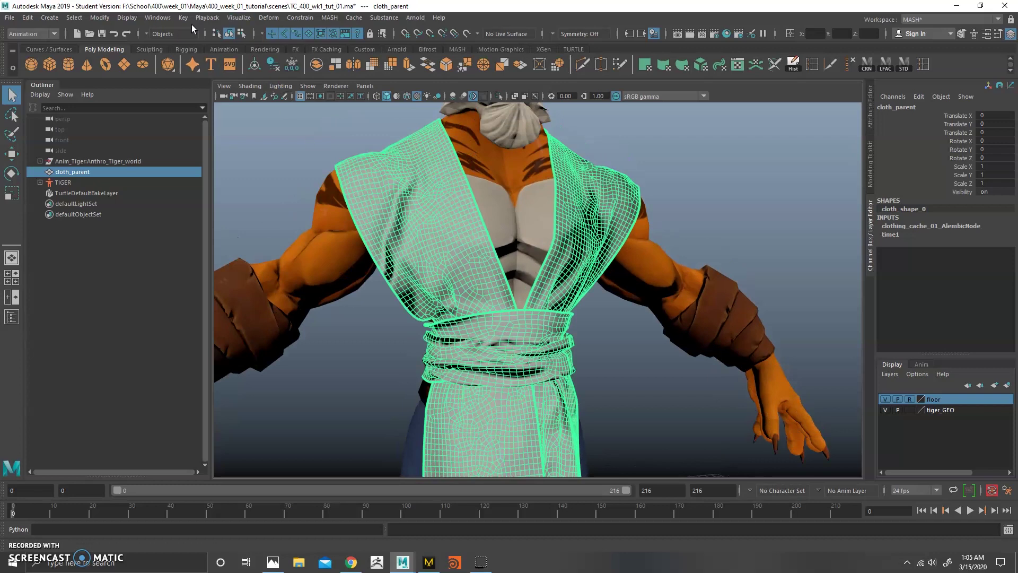
click(50, 33)
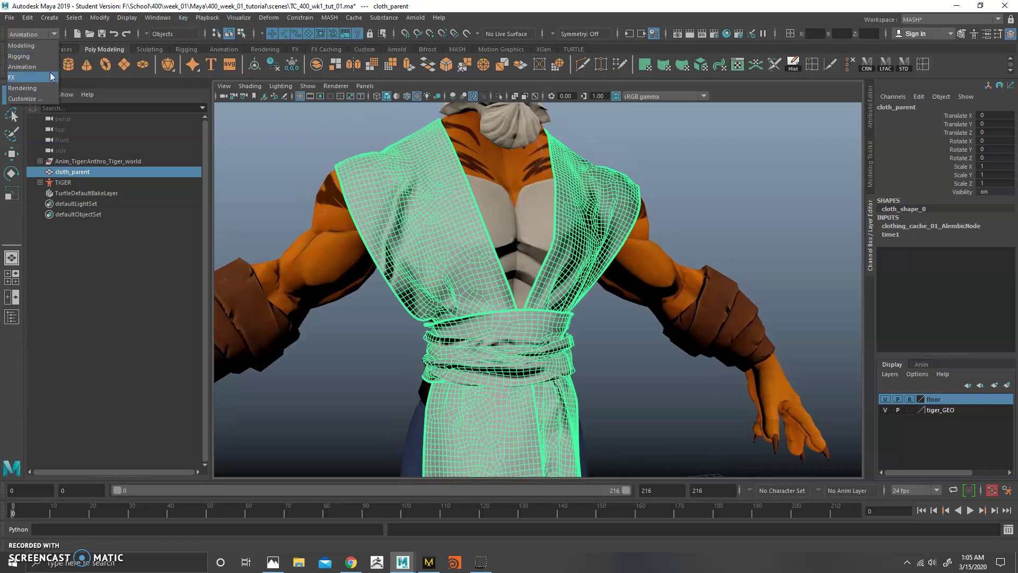
click(32, 45)
click(293, 17)
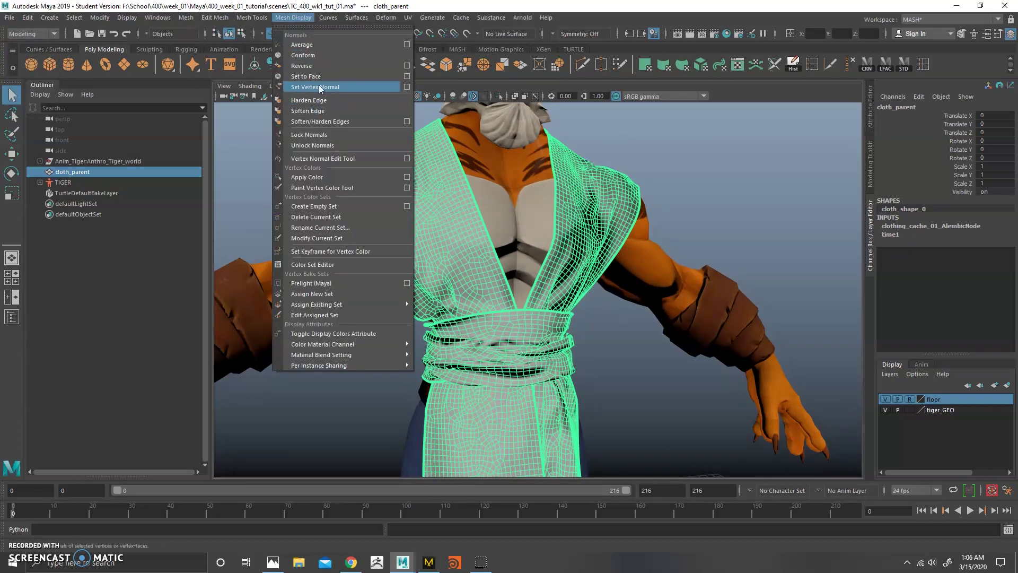
click(326, 86)
alt+drag(345, 138, 350, 152)
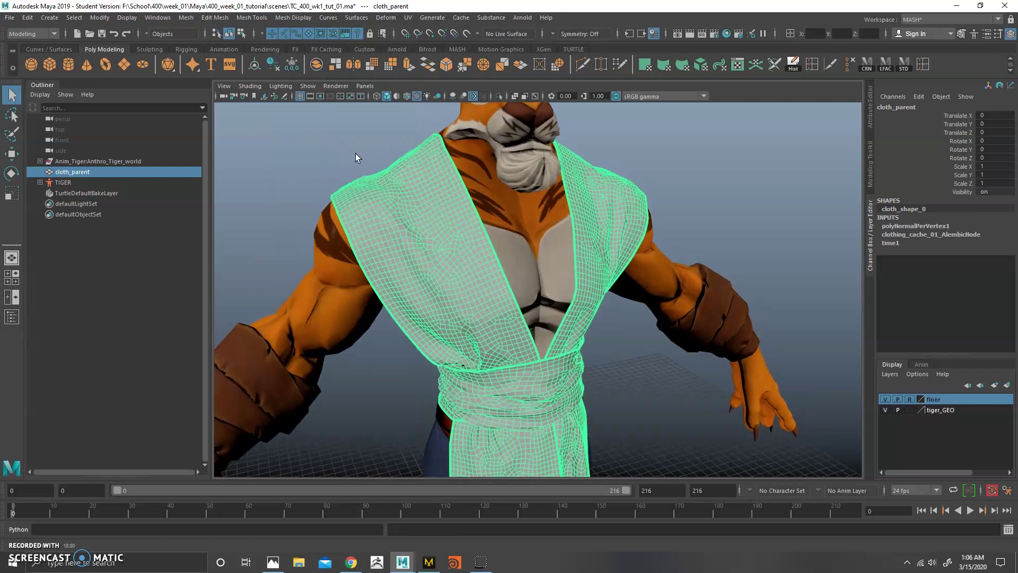
click(641, 383)
Apply Soften Edge to the robe mesh and deselect it.
alt+drag(627, 312, 479, 242)
click(479, 241)
click(293, 17)
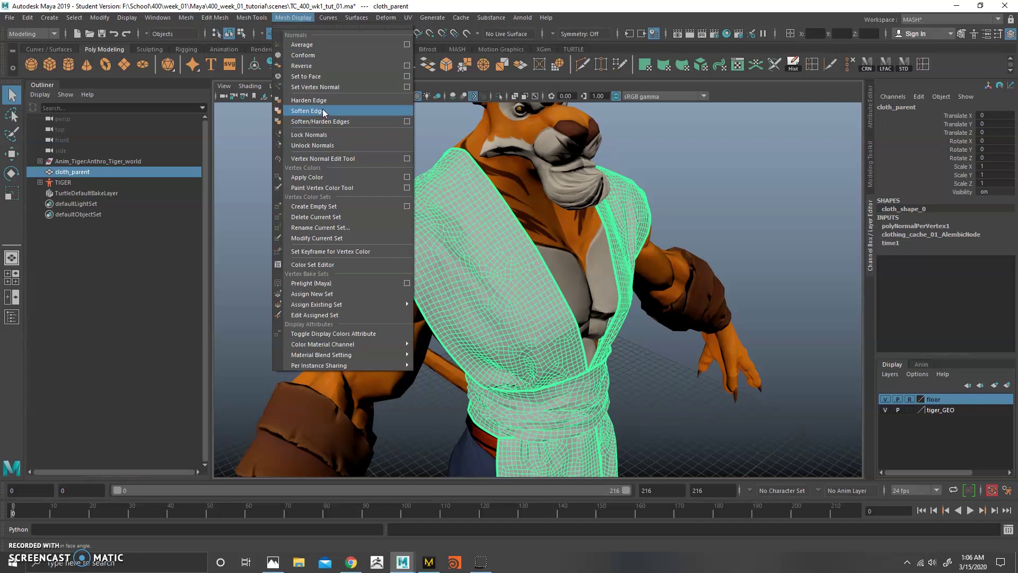
click(320, 116)
click(304, 187)
alt+drag(303, 187, 486, 287)
alt+right_drag(485, 287, 454, 289)
mouse_move(453, 288)
alt+mouse_down()
mouse_move(425, 282)
mouse_move(453, 272)
alt+mouse_up()
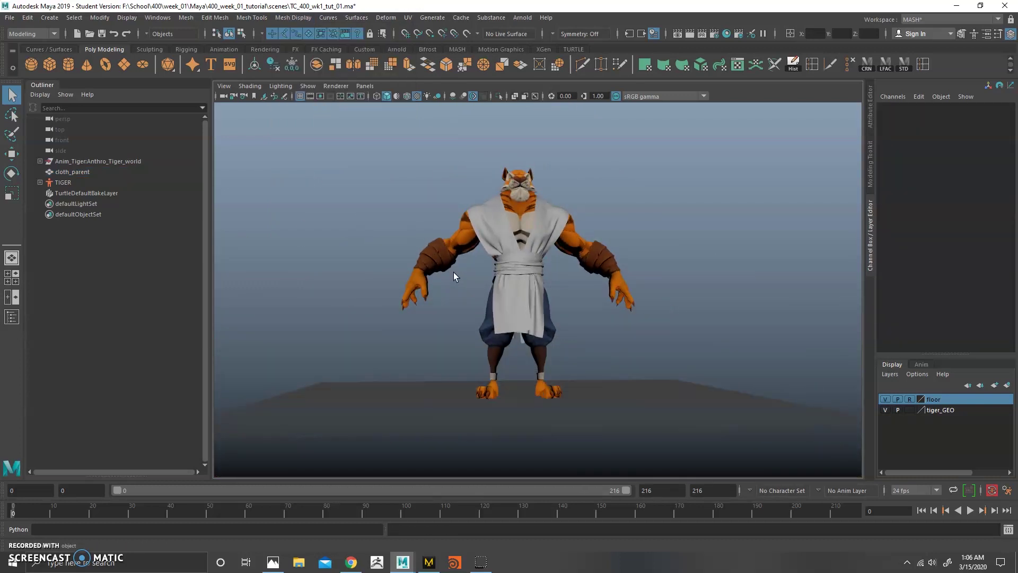
Examine the robe mesh's UV layout in the UV Editor, and close the editor and its toolkit.
click(491, 250)
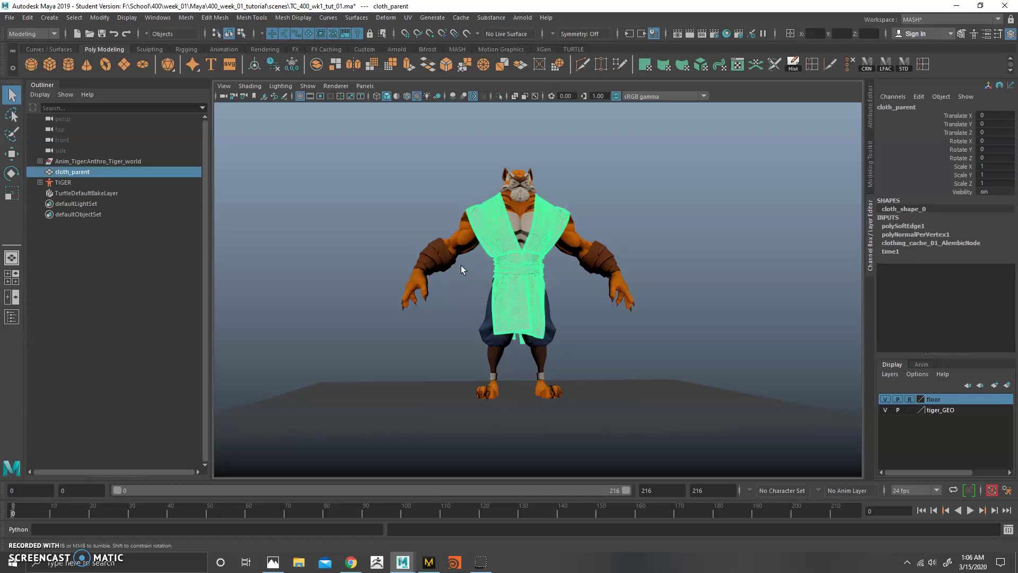
alt+drag(431, 263, 450, 138)
click(409, 17)
click(420, 38)
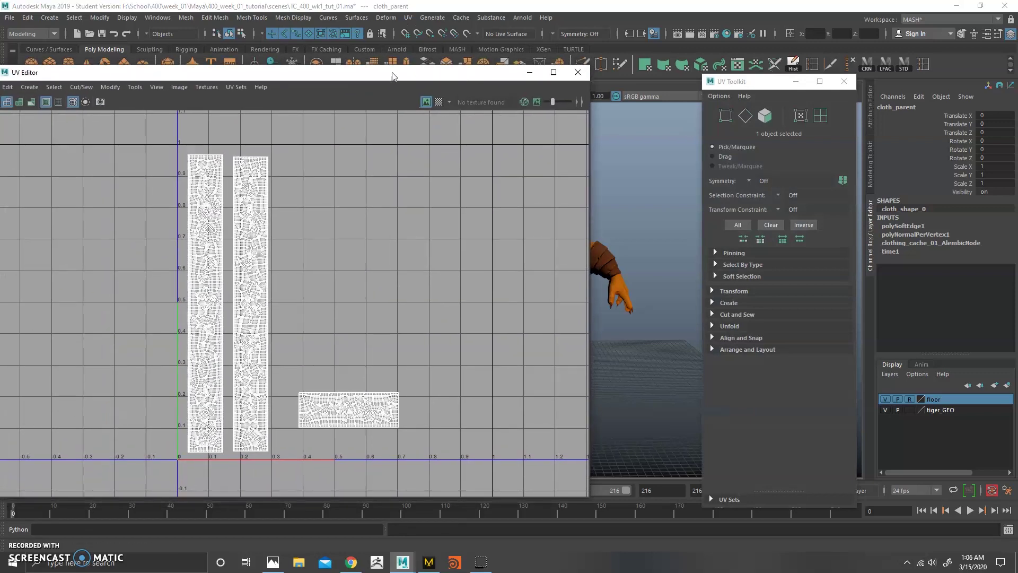
scroll(350, 262, down, 2)
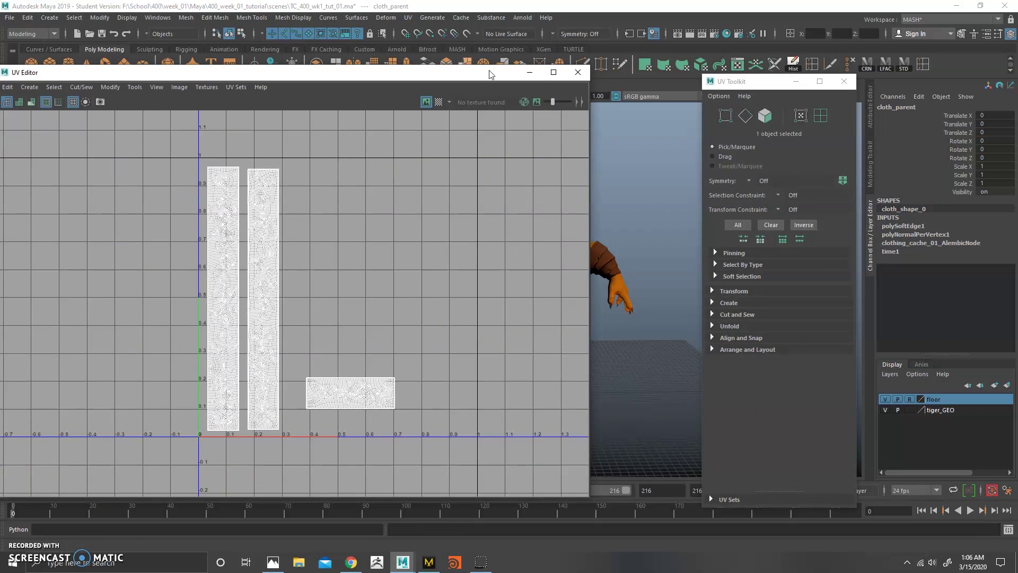
drag(426, 74, 501, 68)
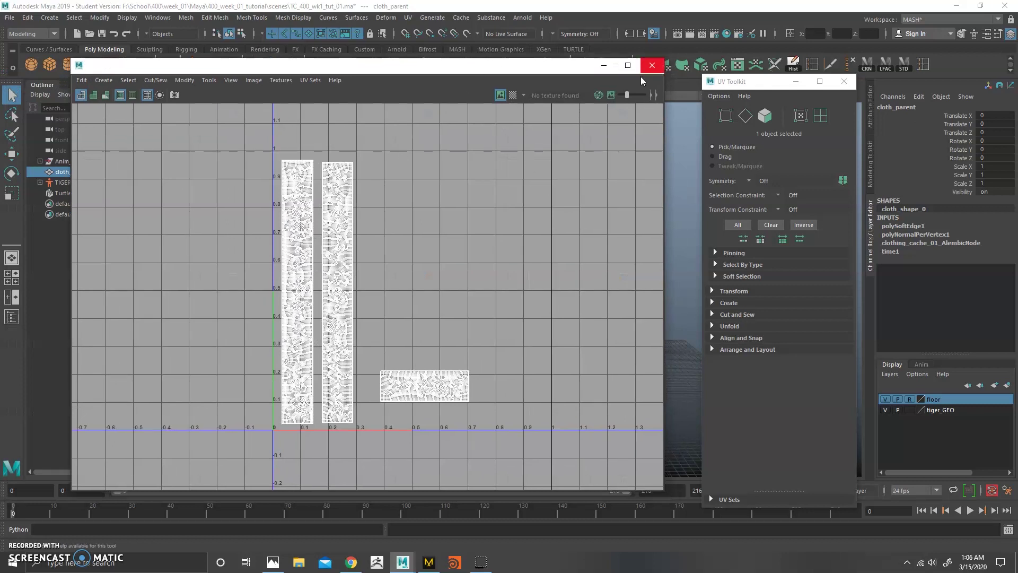
click(652, 65)
alt+drag(503, 227, 477, 271)
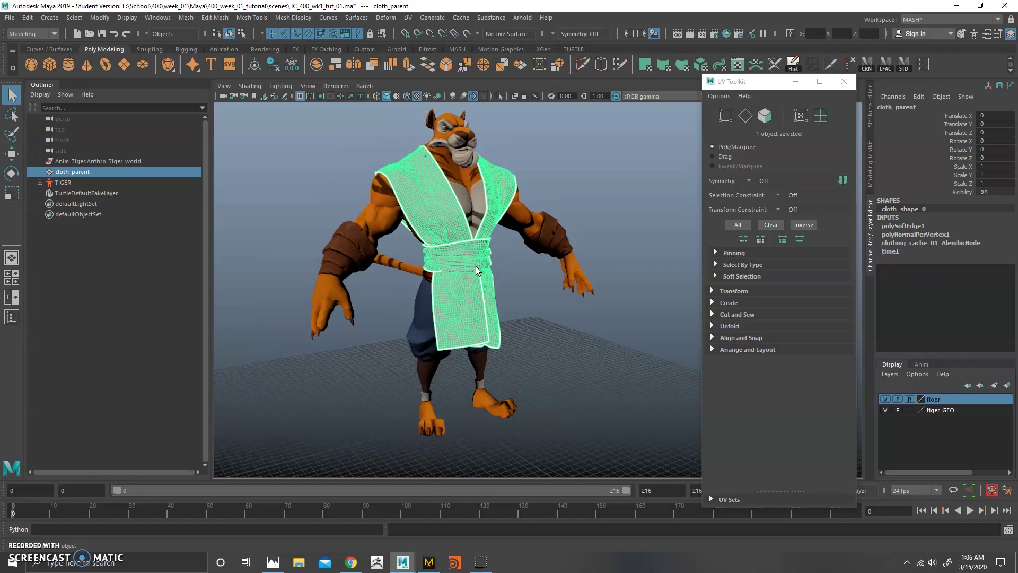
click(843, 81)
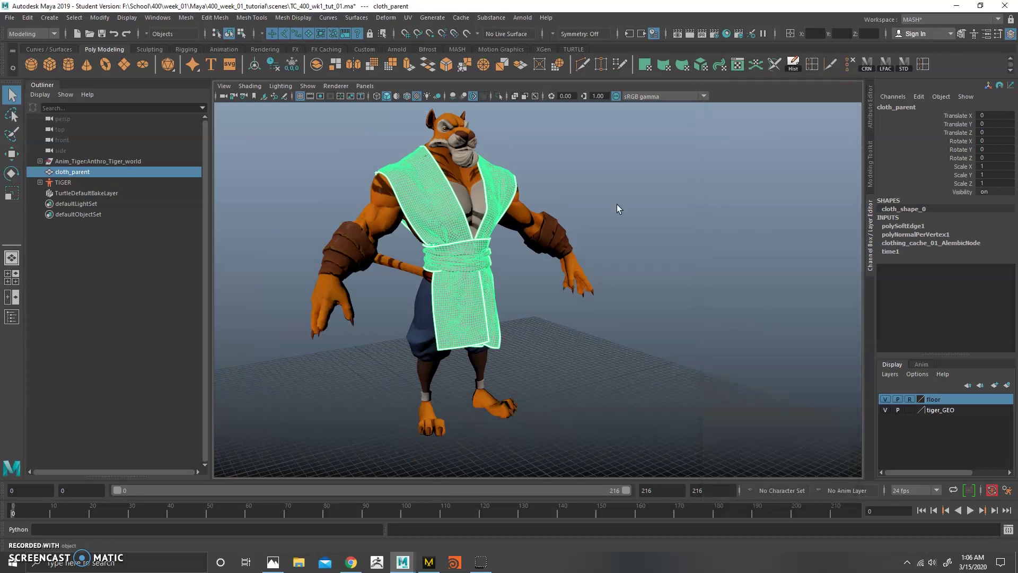
Play the walk cycle with the softened robe deselected to review its motion from several angles, and rewind to frame 0.
alt+middle_drag(577, 183, 632, 220)
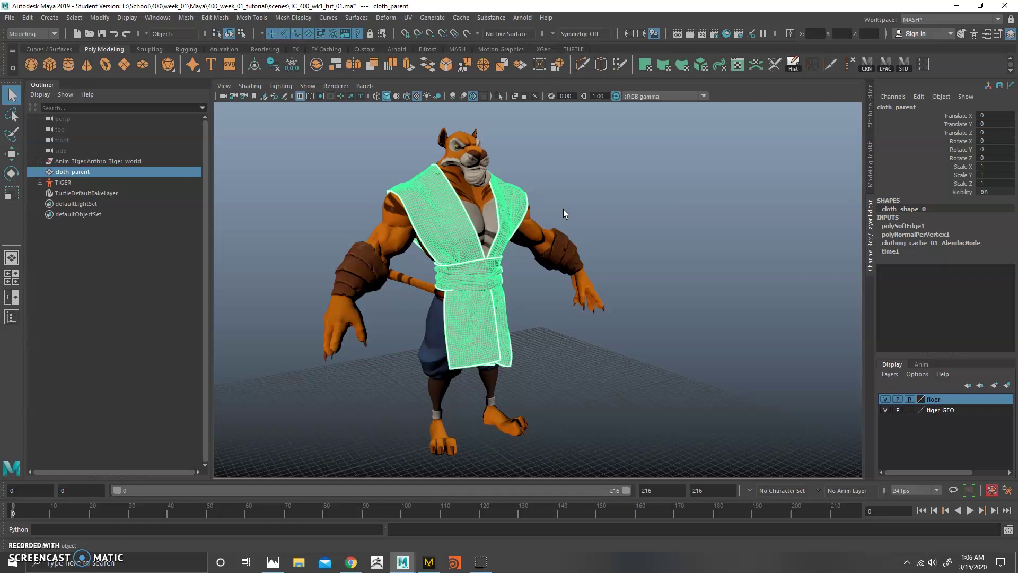
click(973, 511)
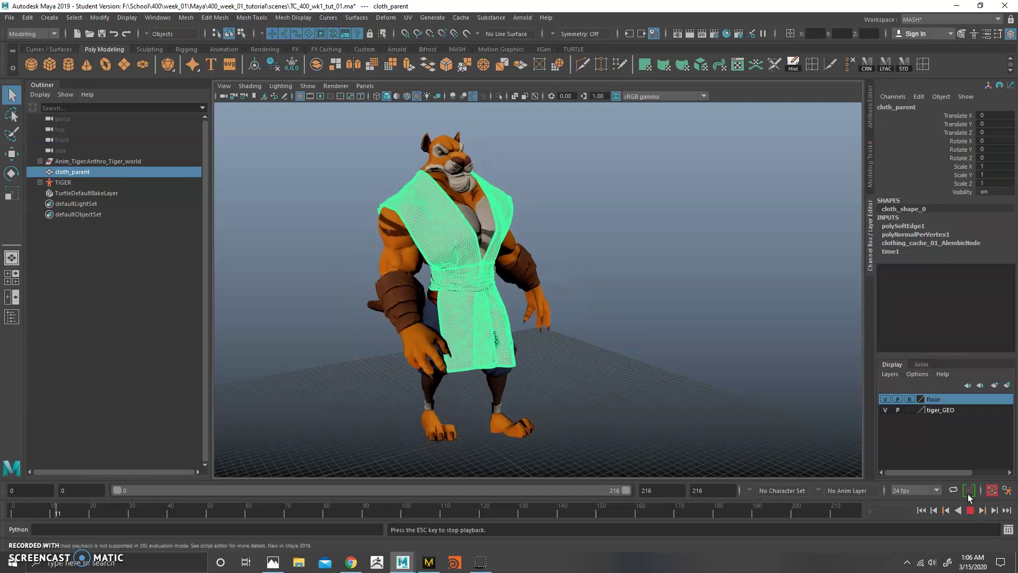
click(636, 286)
alt+drag(584, 189, 514, 186)
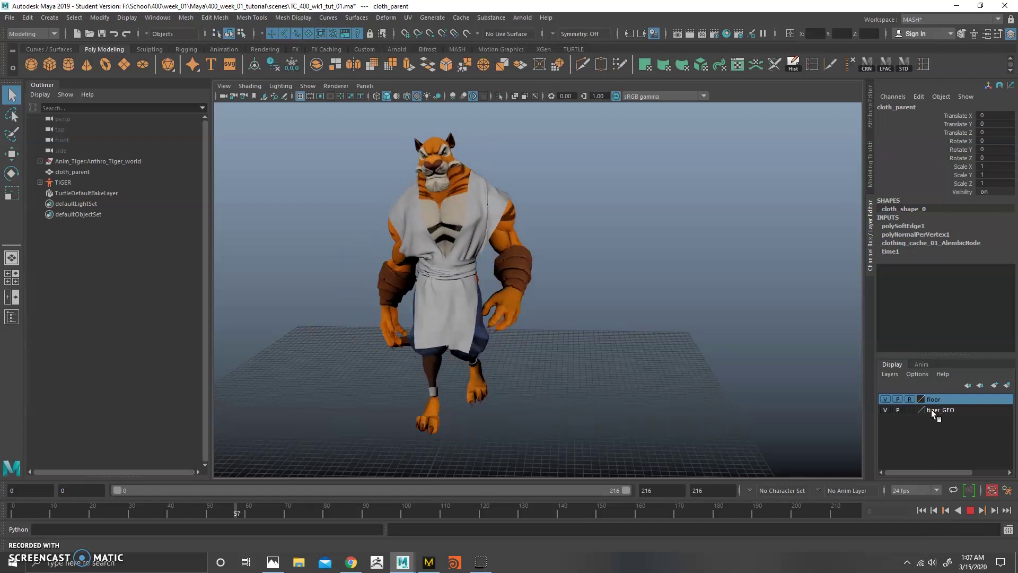
click(971, 510)
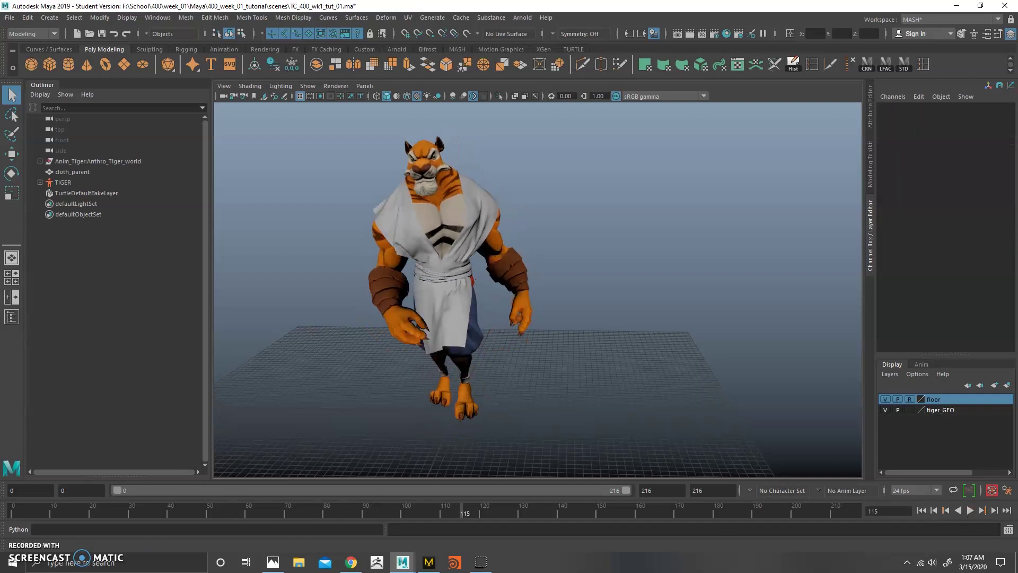
key(alt+shift+v)
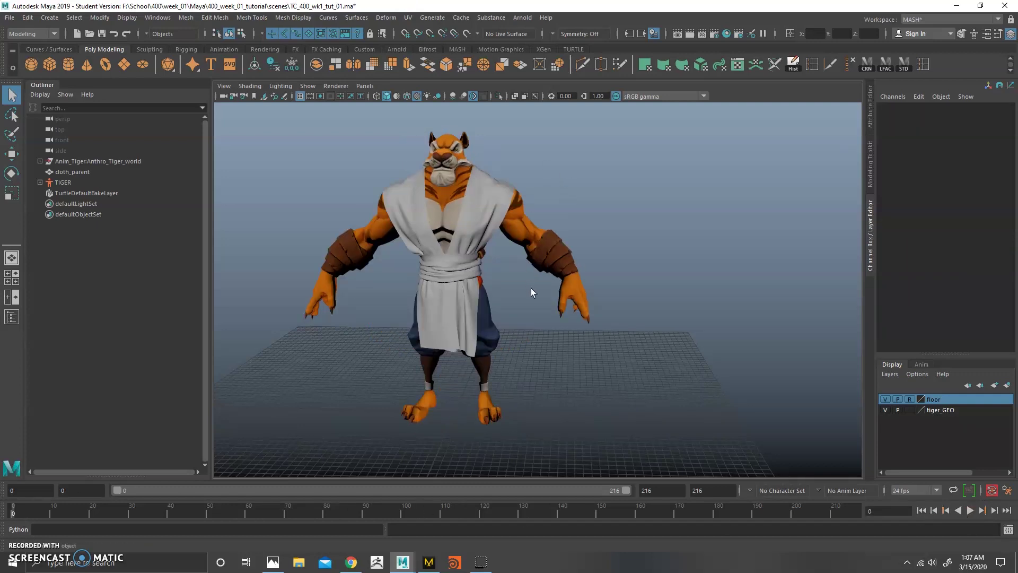
alt+drag(532, 291, 455, 259)
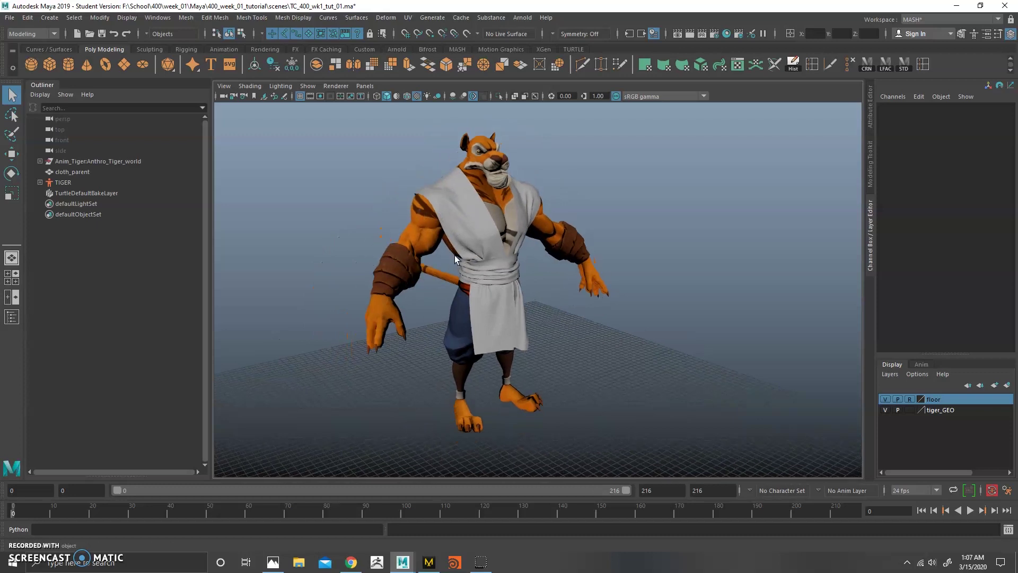